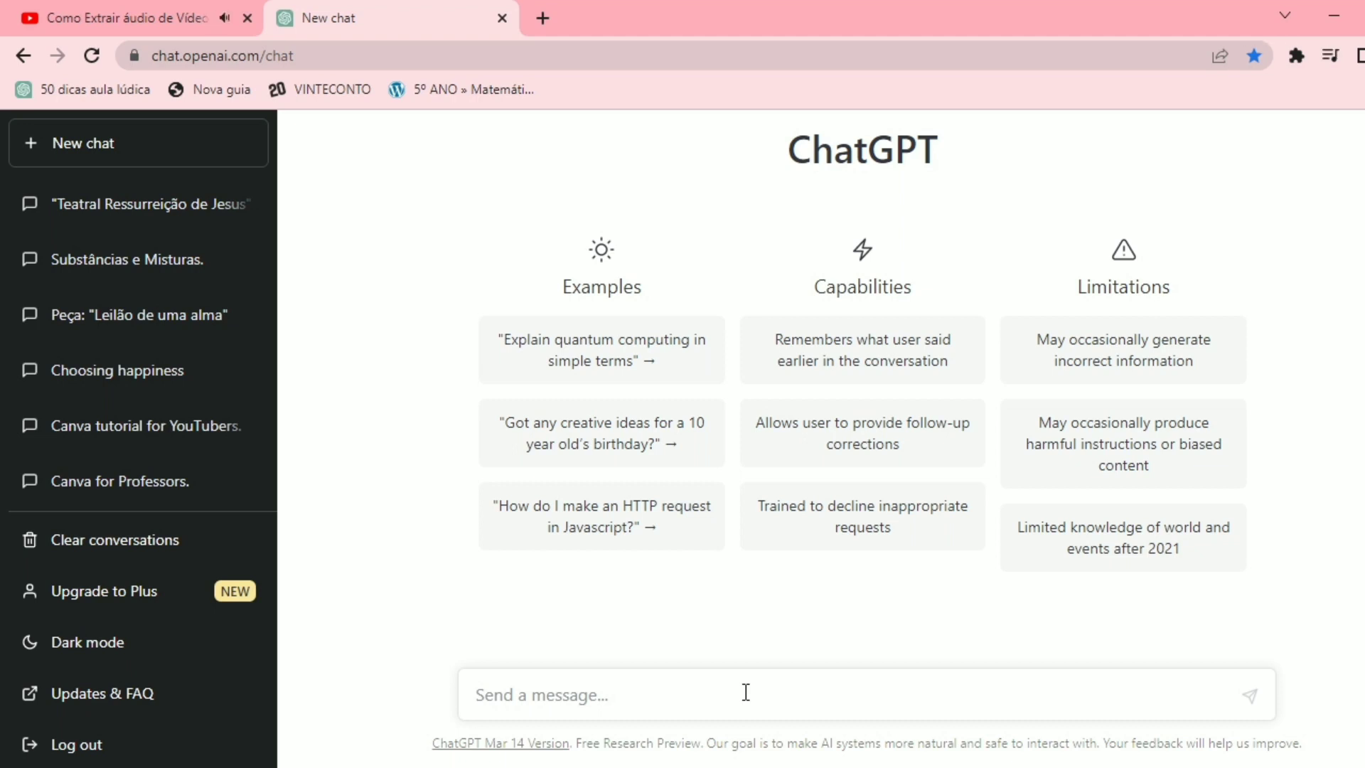
Step: Send the prompt "crie 5 temas mais buscados no youtube"
{"action": "type", "text": "crie 5"}
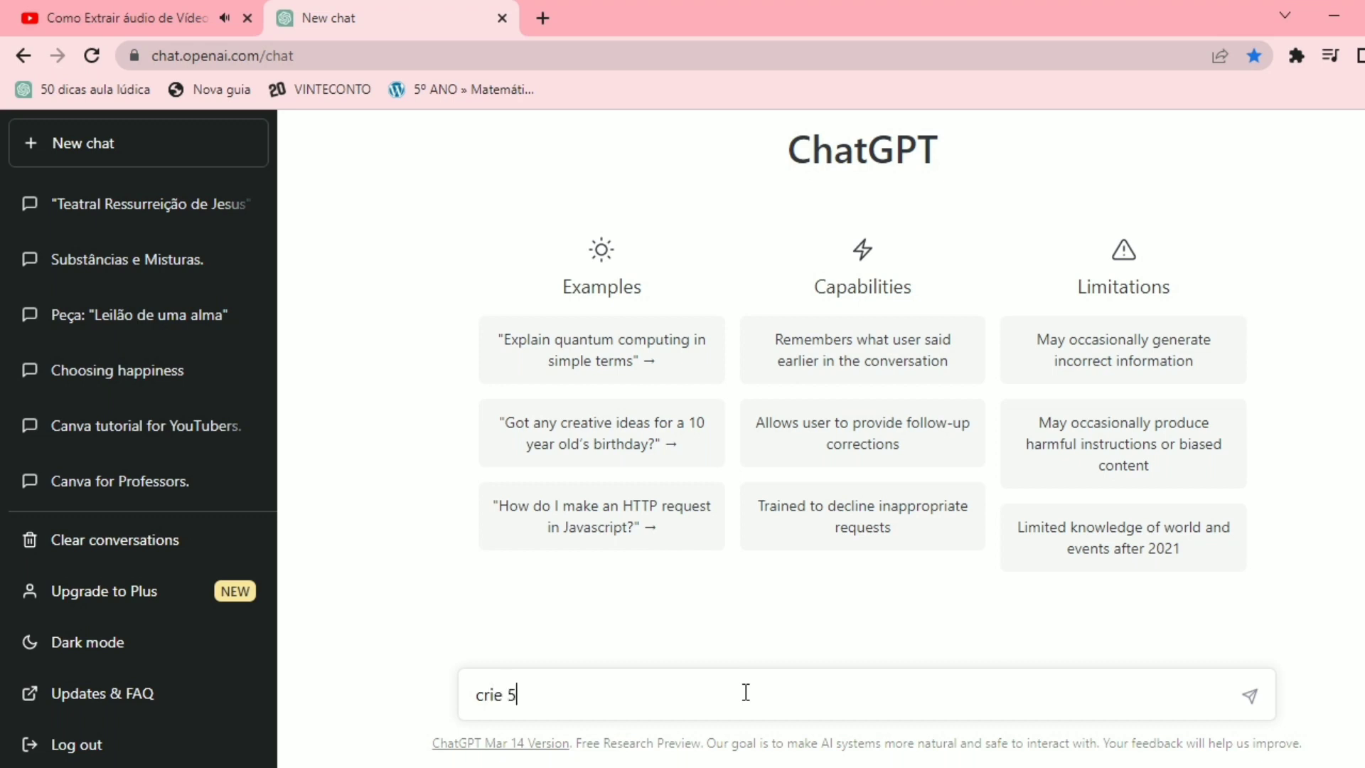
{"action": "type", "text": " temas mais buscados"}
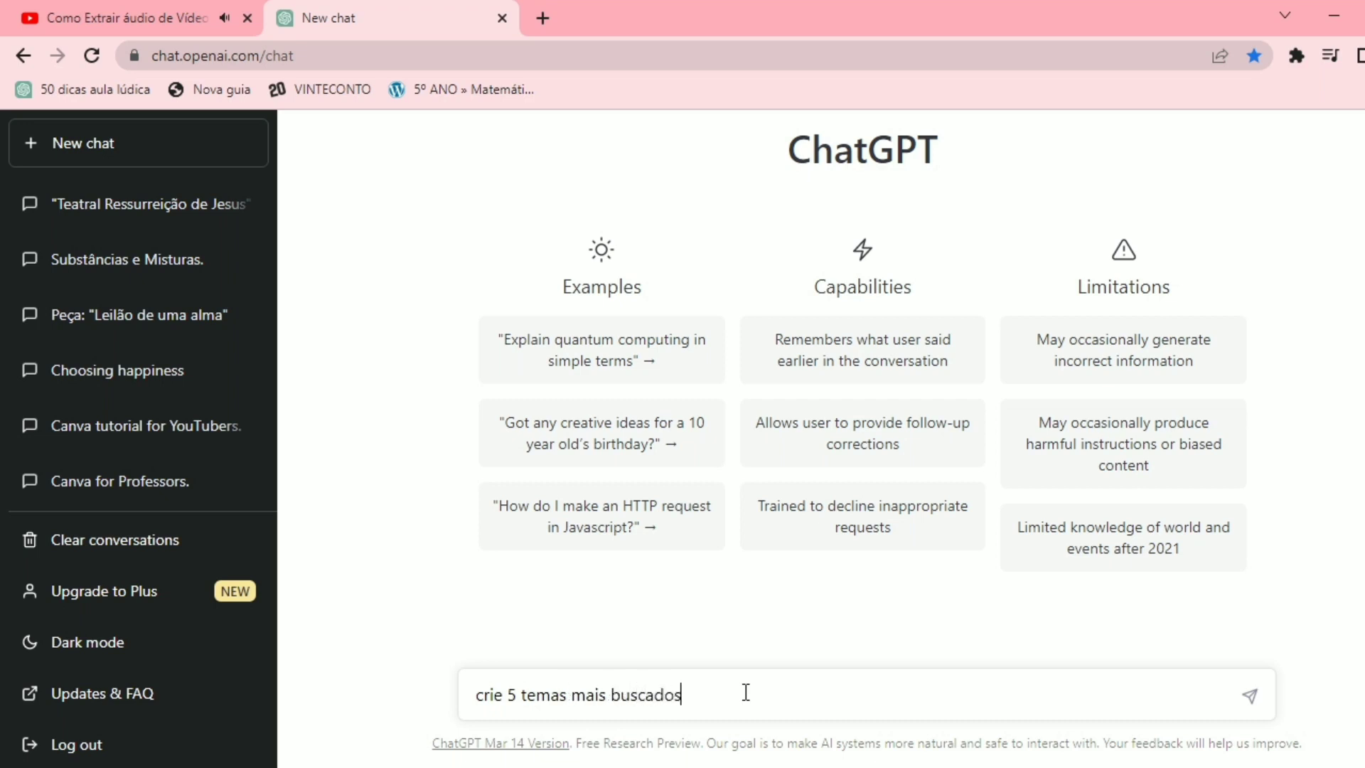
{"action": "type", "text": " no youtube"}
{"action": "key", "text": "Return"}
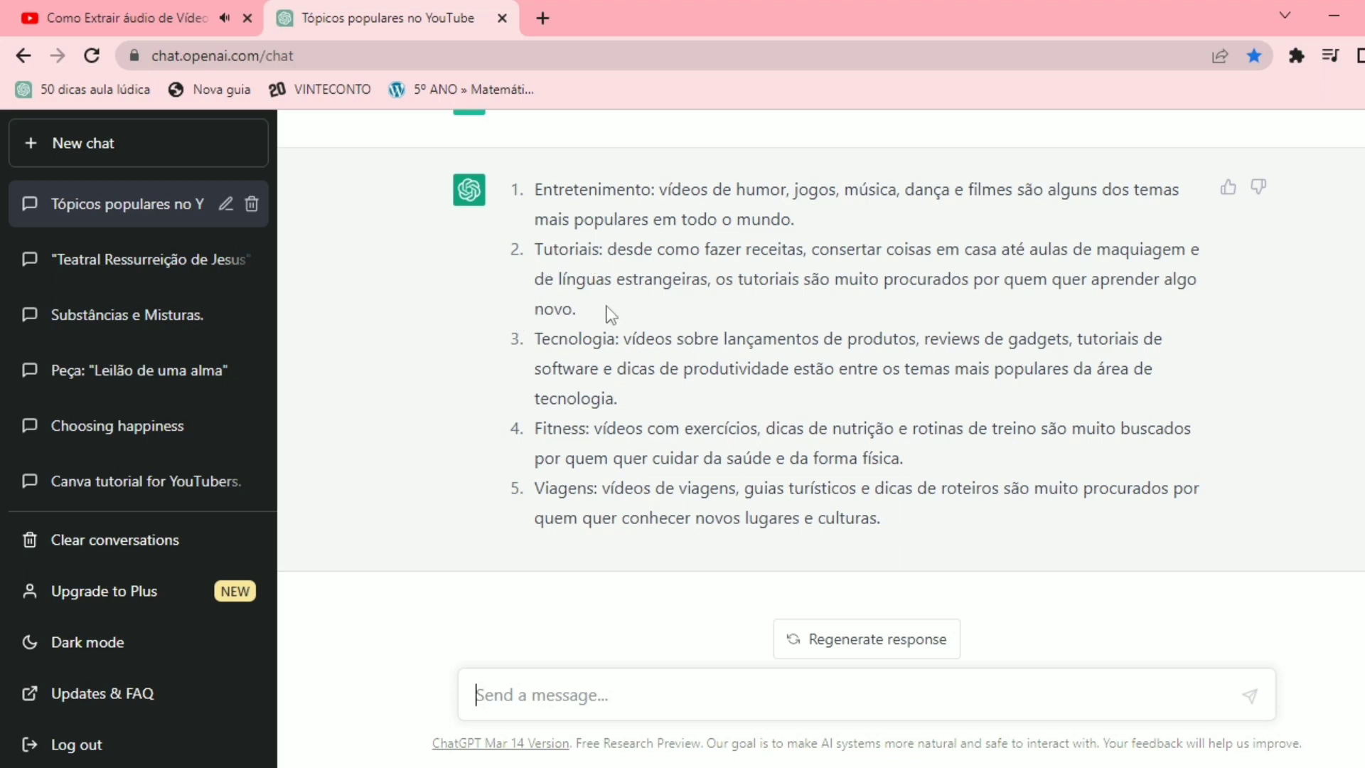
Step: Copy the full text of the second topic, "Tutoriais", from the generated list
{"action": "left_click_drag", "start_coordinate": [576, 310], "coordinate": [526, 262]}
{"action": "key", "text": "ctrl+c"}
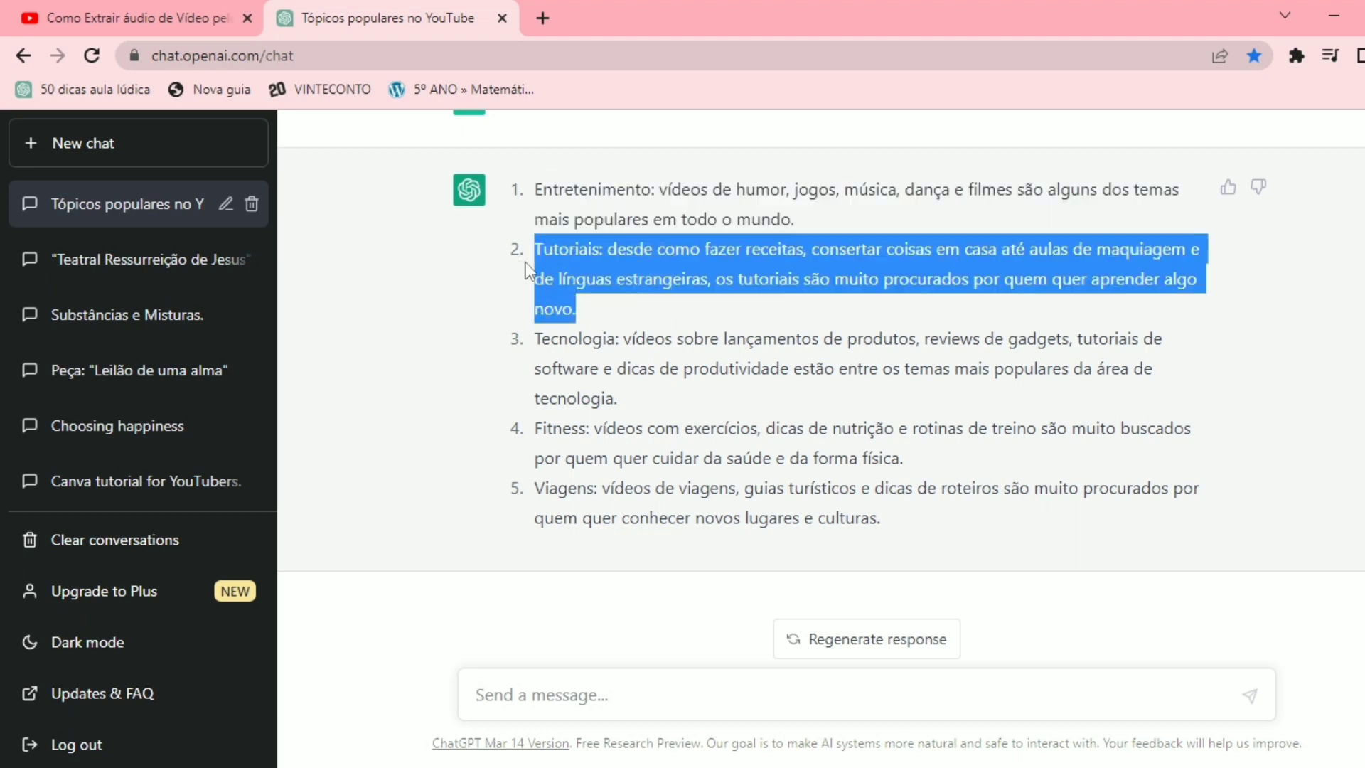
{"action": "right_click", "coordinate": [567, 279]}
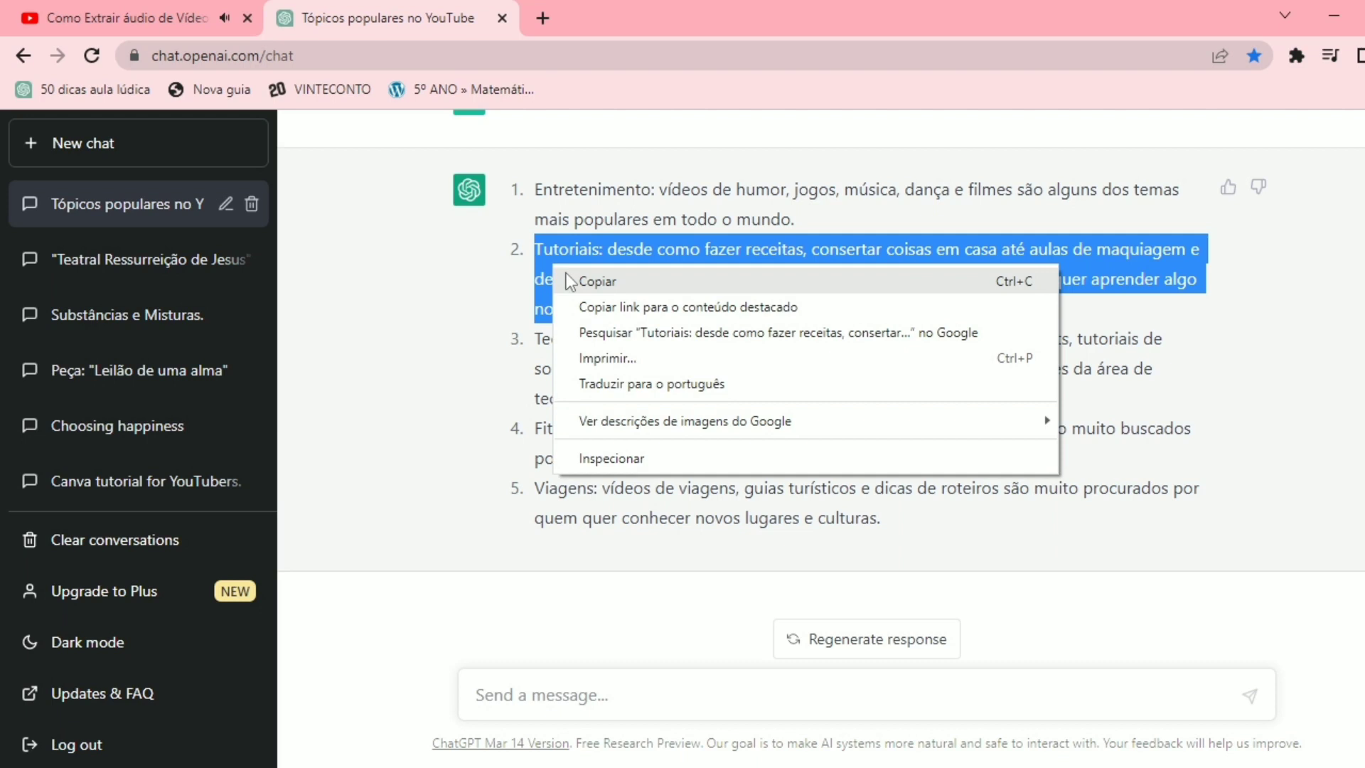
{"action": "left_click", "coordinate": [585, 280]}
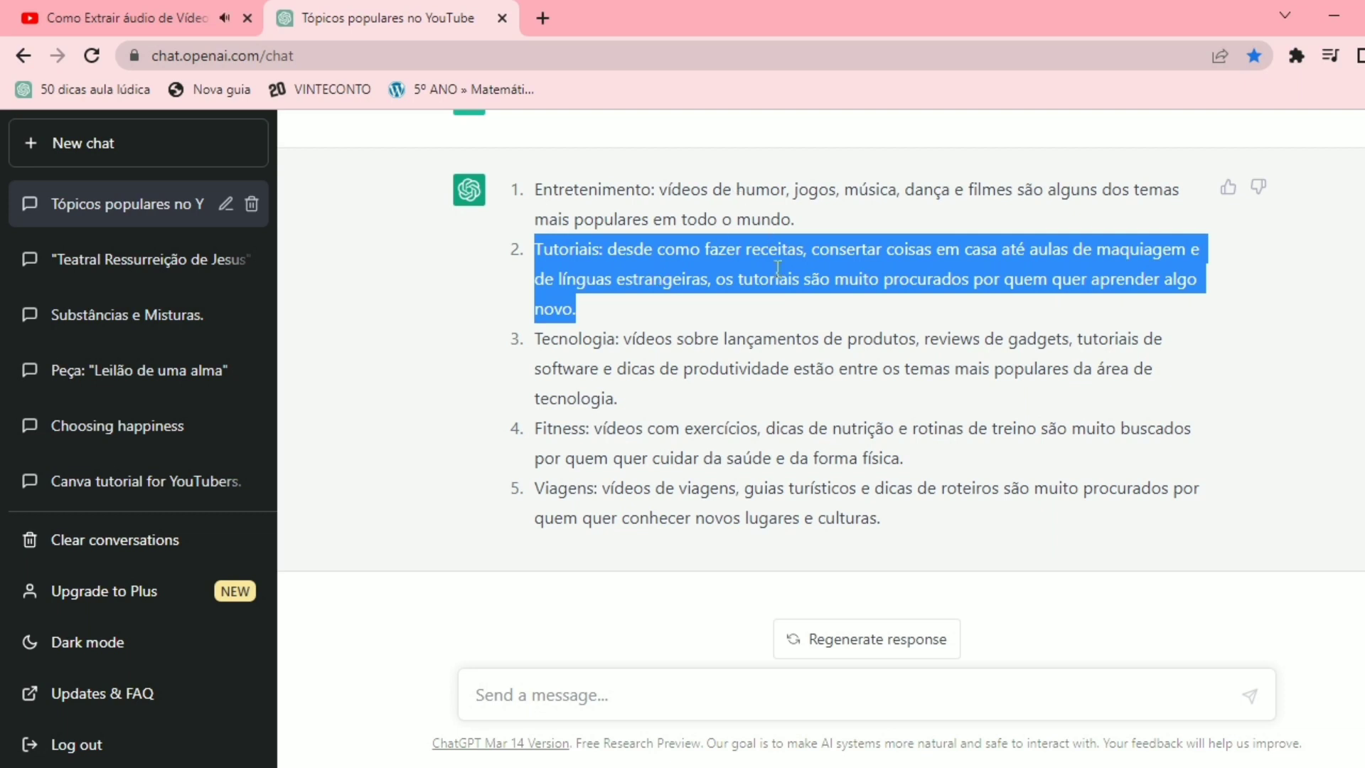
Step: Send the prompt "crie um roteiro de vídeo de 5 minutos sobre esse conteudo" followed by the copied Tutoriais text
{"action": "left_click", "coordinate": [803, 695]}
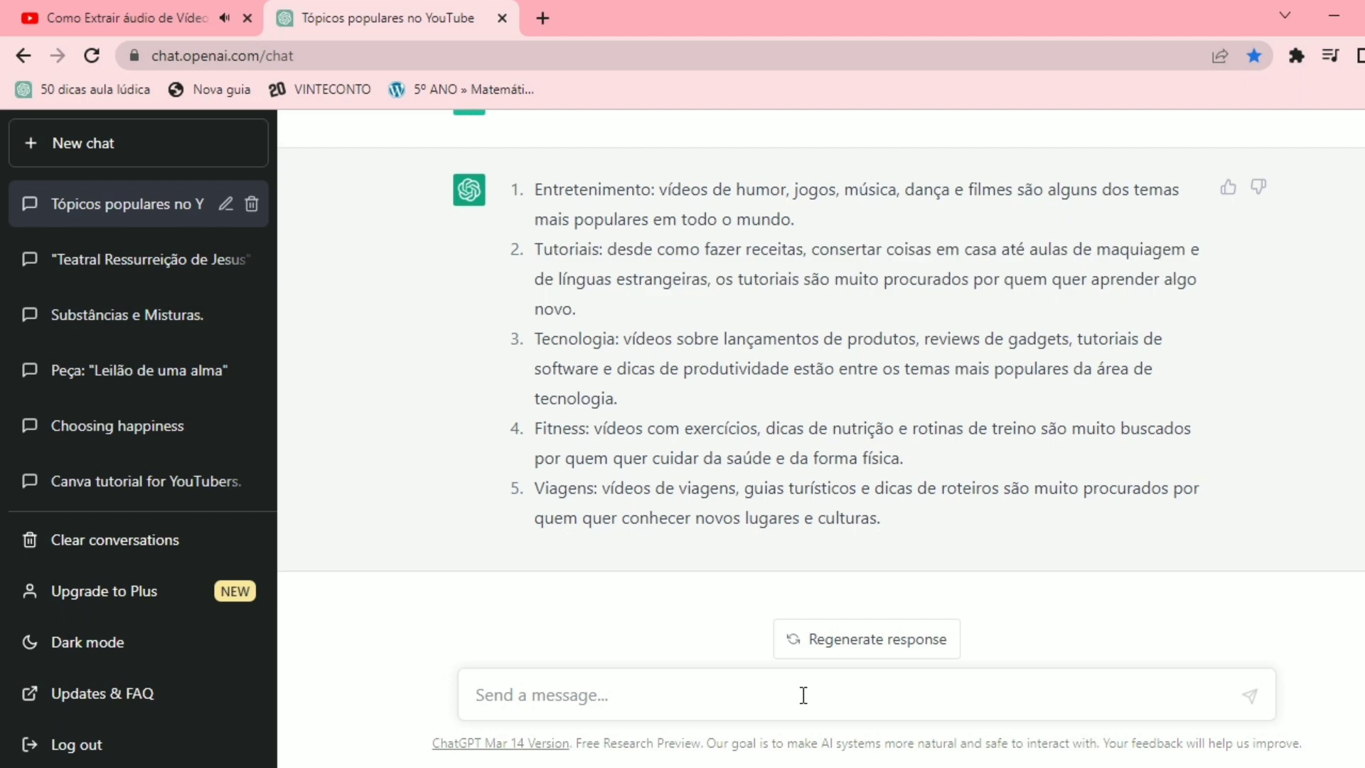
{"action": "type", "text": "crie um"}
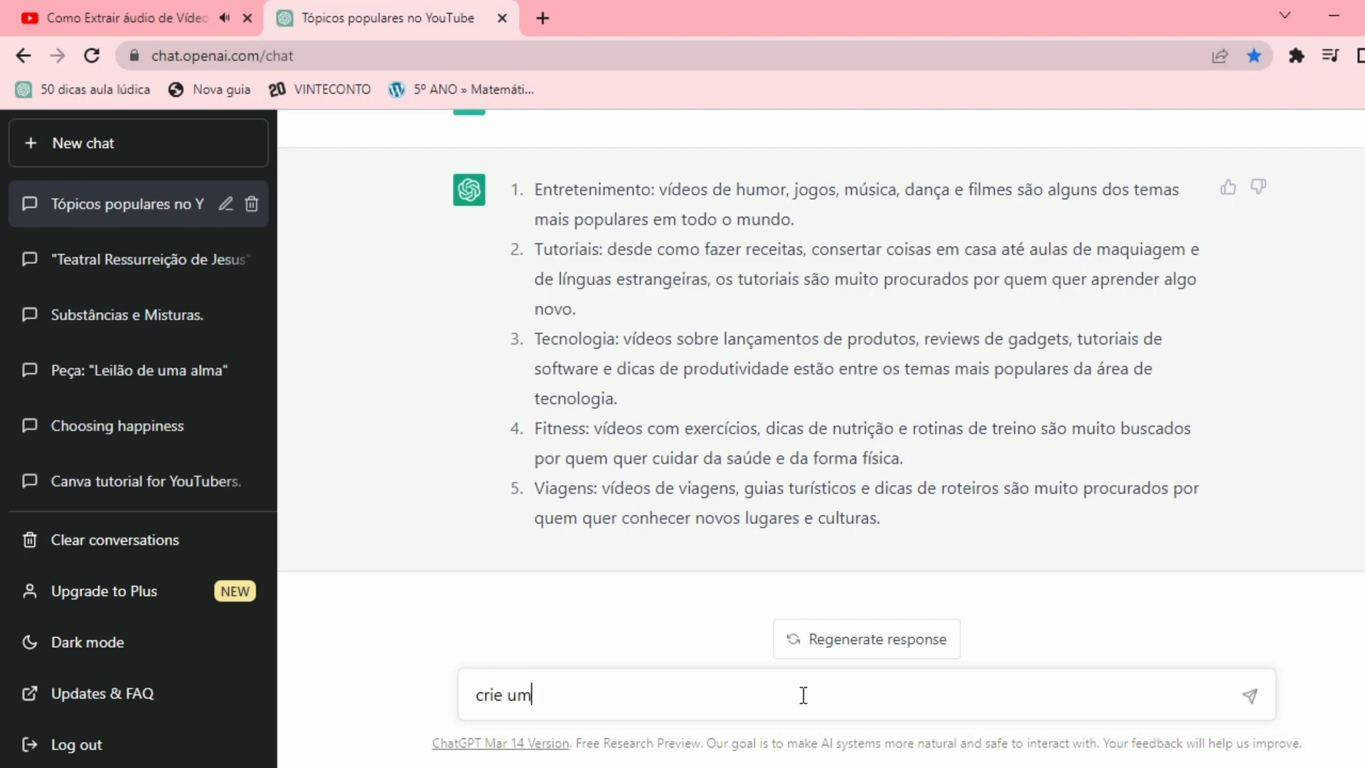
{"action": "type", "text": " roteiro de vídeo"}
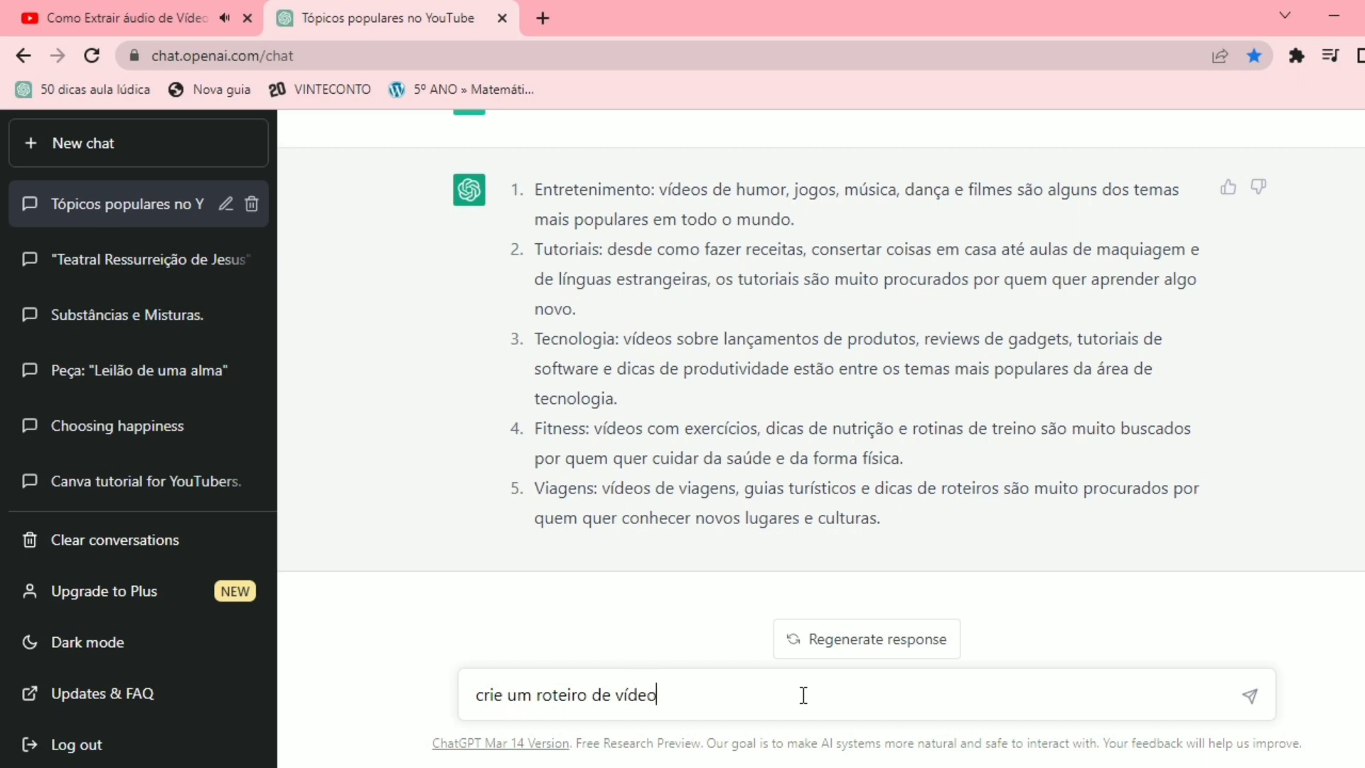
{"action": "type", "text": " de"}
{"action": "type", "text": "5 minutos"}
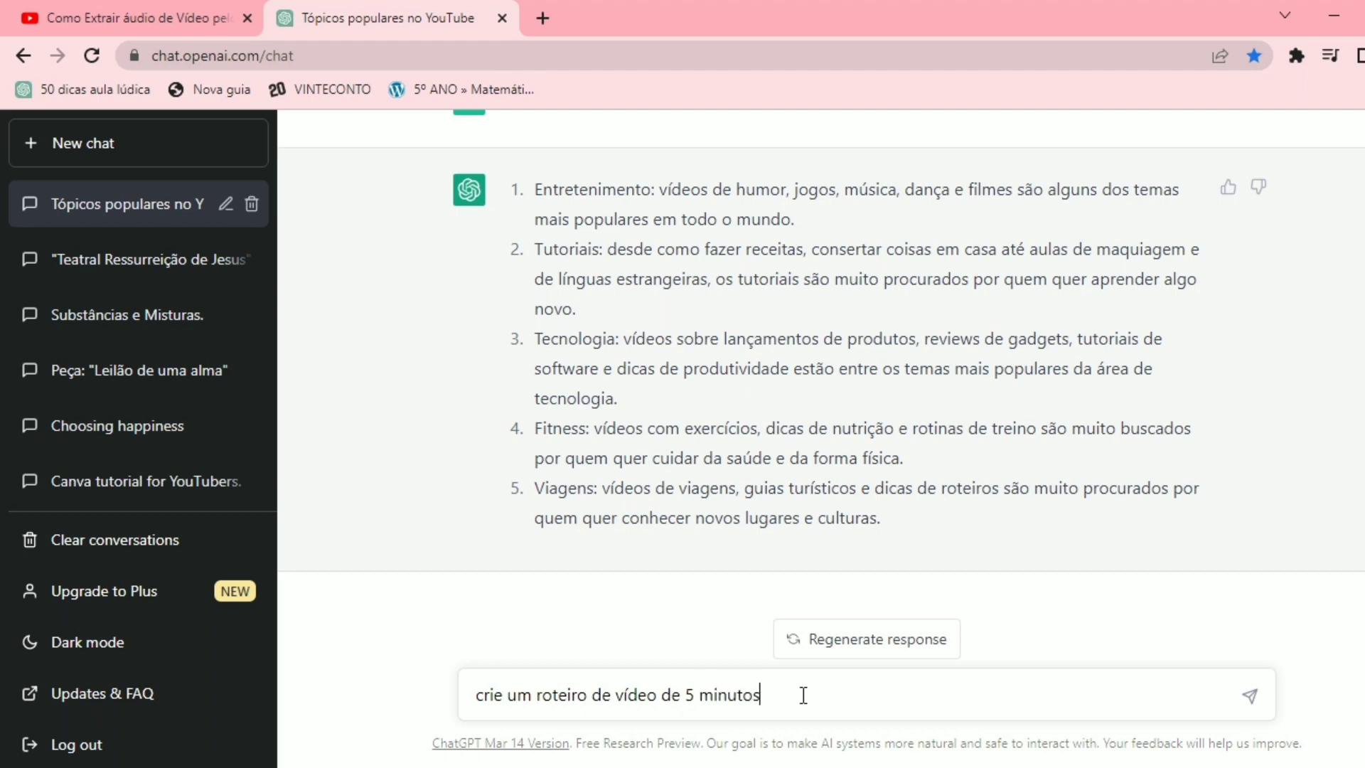
{"action": "type", "text": " sobre esse conteudo"}
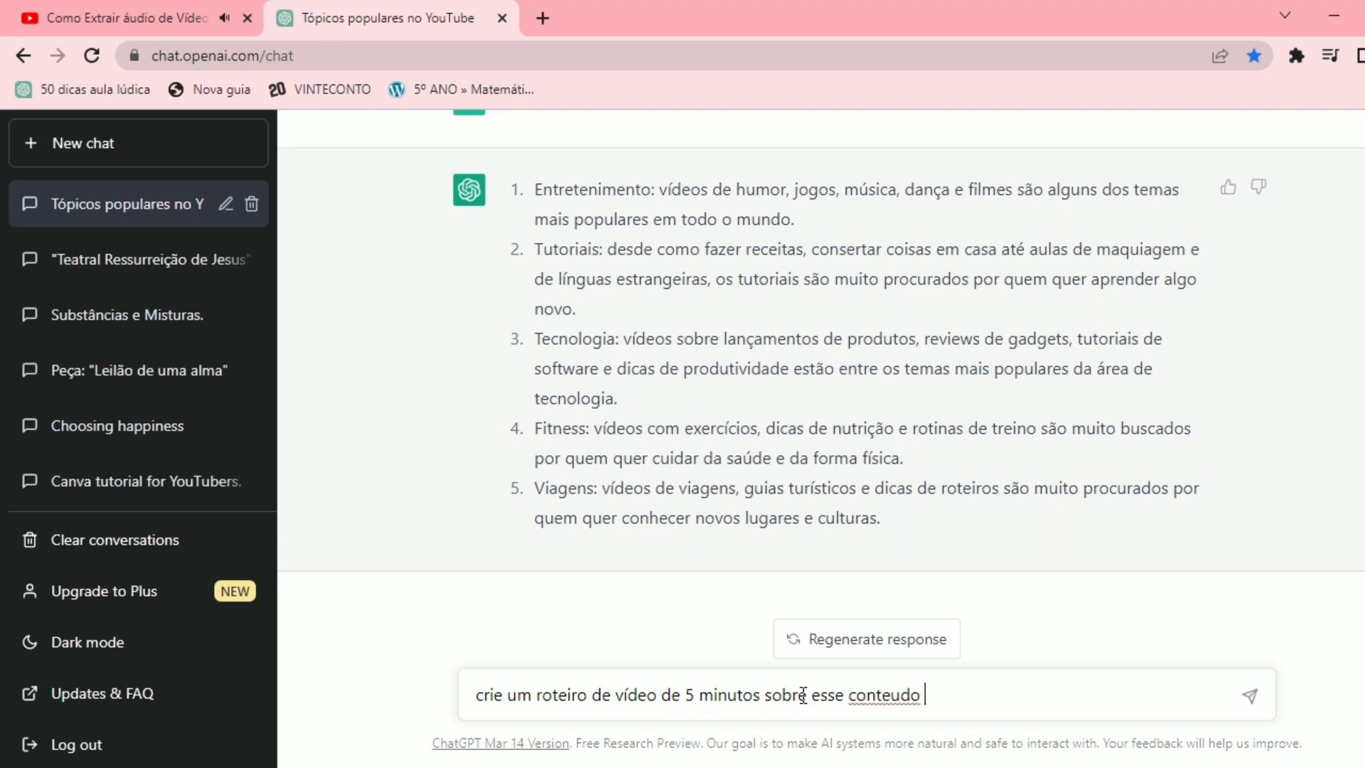
{"action": "key", "text": "ctrl+v"}
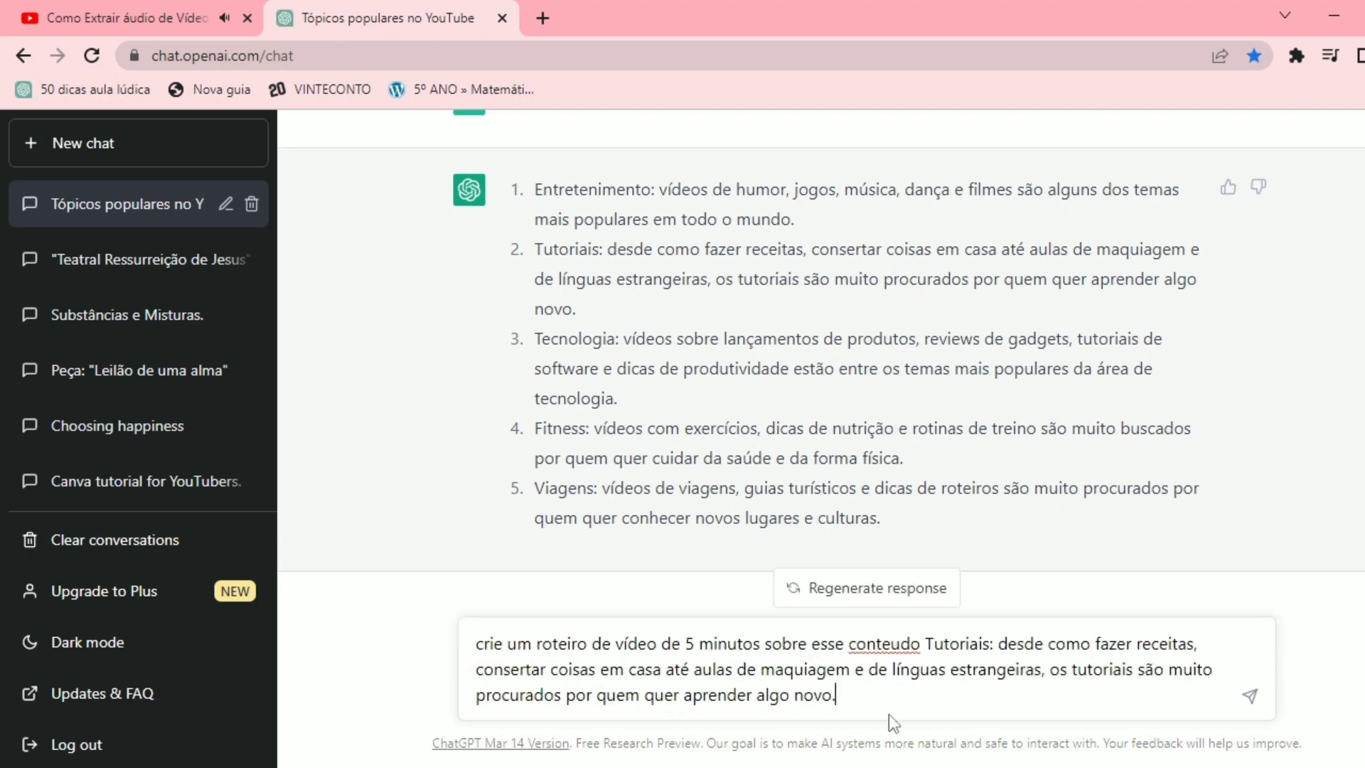
{"action": "key", "text": "Return"}
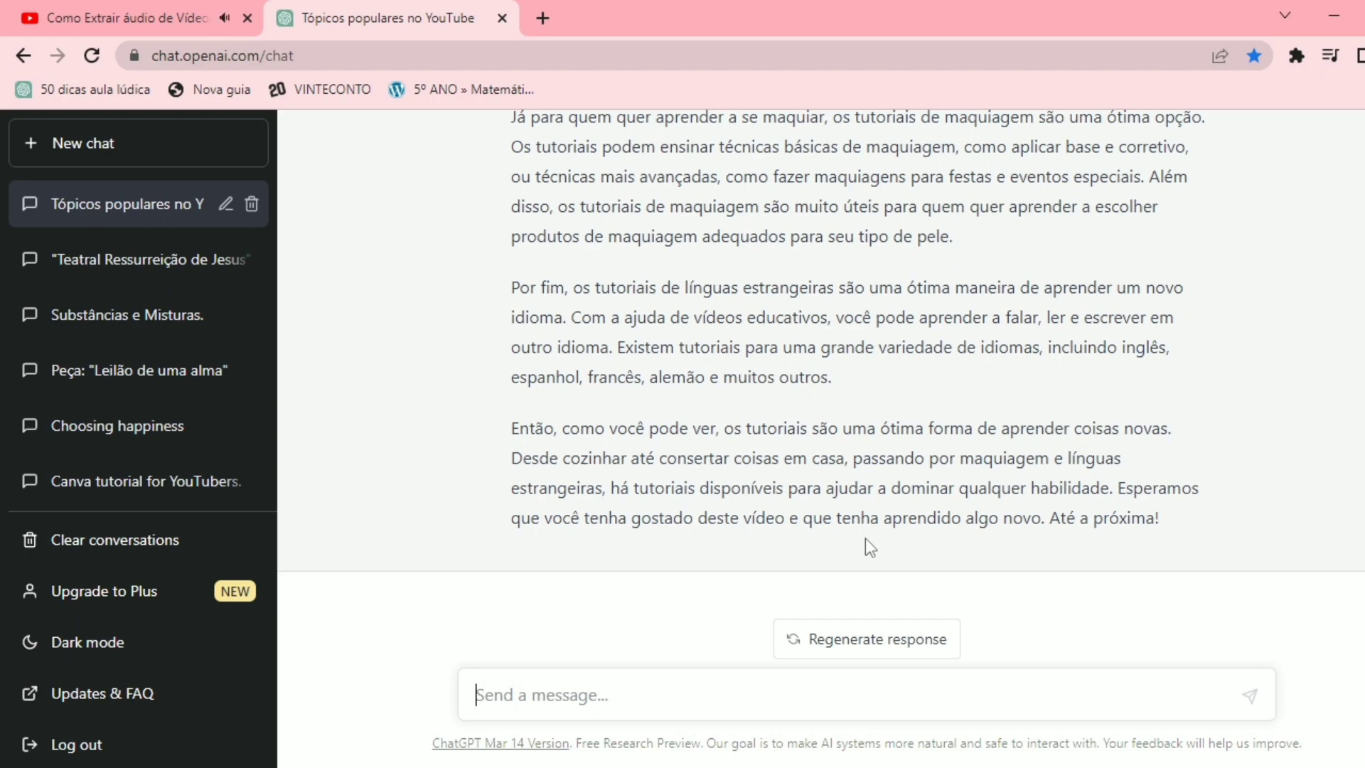
Step: Review the generated video script about tutorials from start to end, along with the earlier list of YouTube topics
{"action": "scroll", "coordinate": [864, 539], "scroll_direction": "up", "scroll_amount": 10}
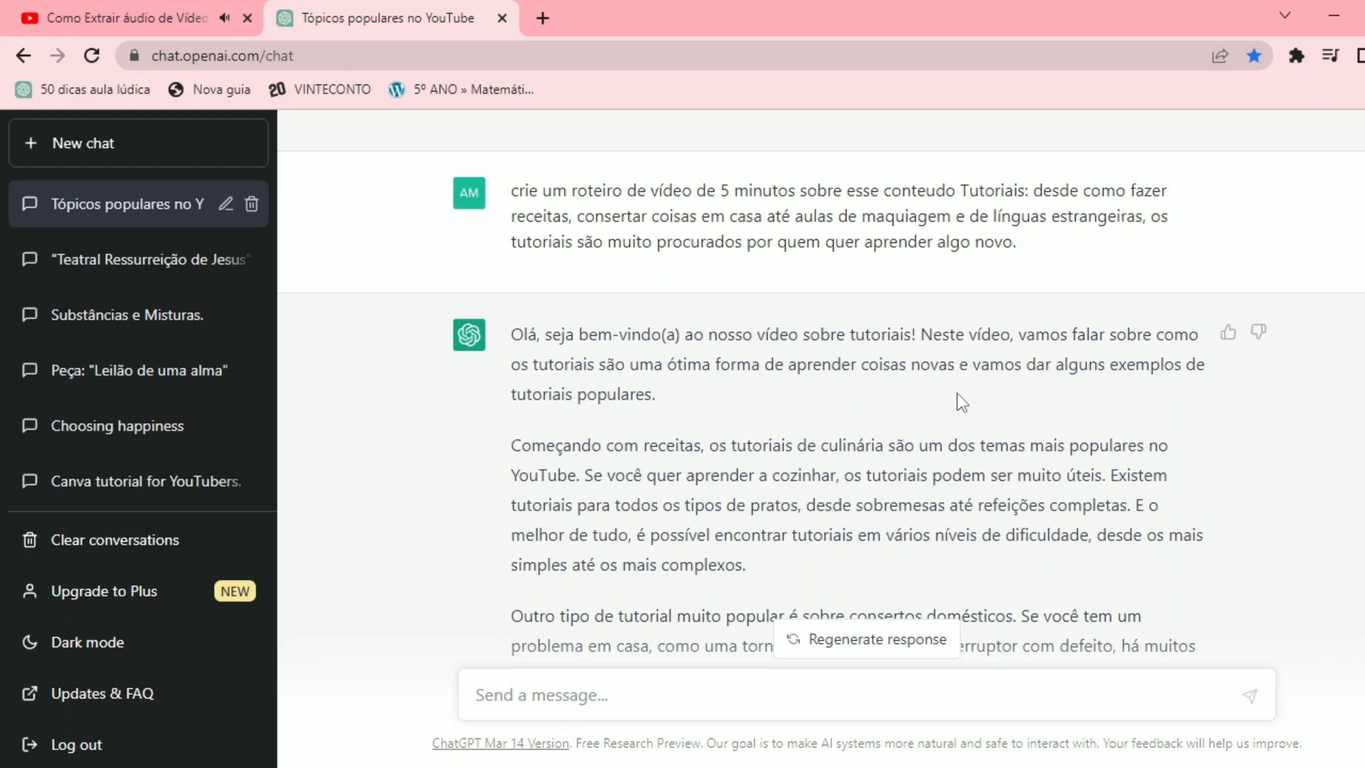
{"action": "scroll", "coordinate": [889, 437], "scroll_direction": "down", "scroll_amount": 2}
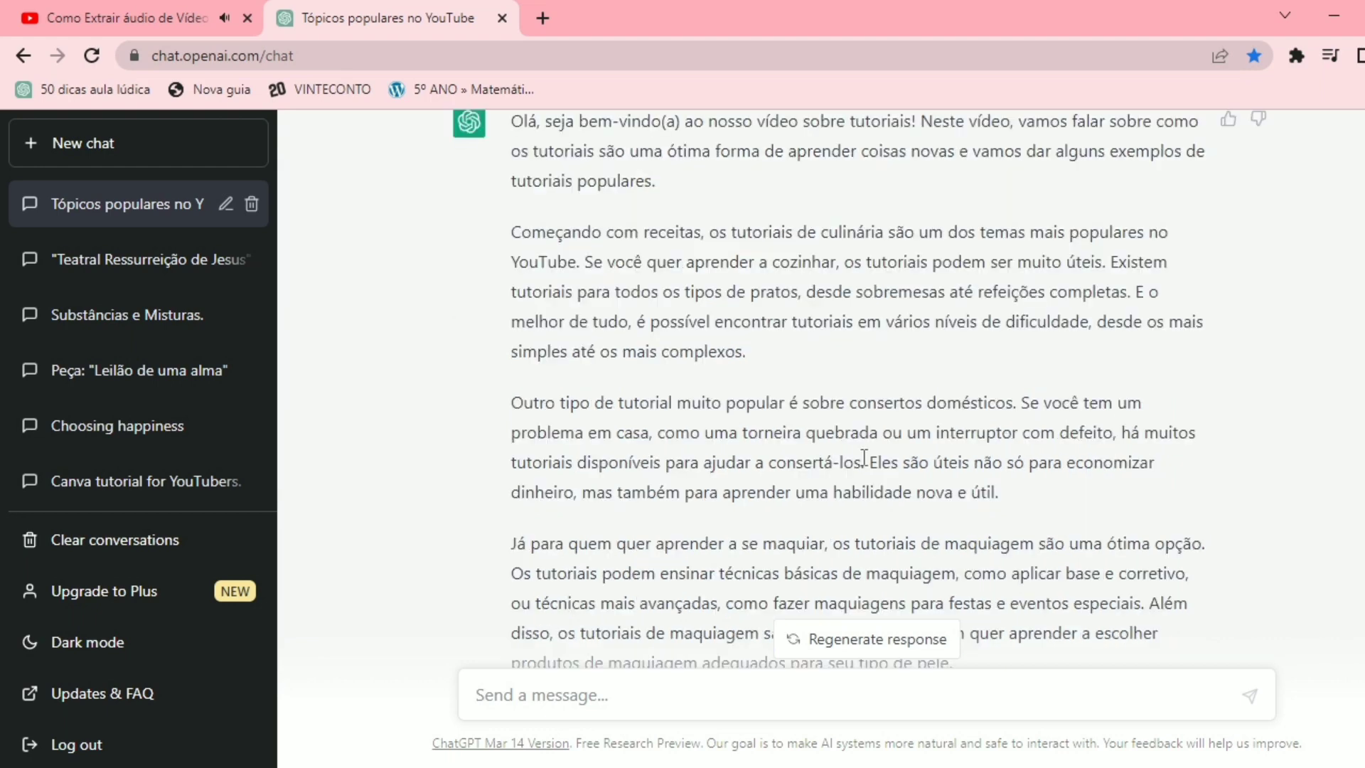
{"action": "scroll", "coordinate": [847, 398], "scroll_direction": "down", "scroll_amount": 4}
{"action": "scroll", "coordinate": [847, 398], "scroll_direction": "up", "scroll_amount": 6}
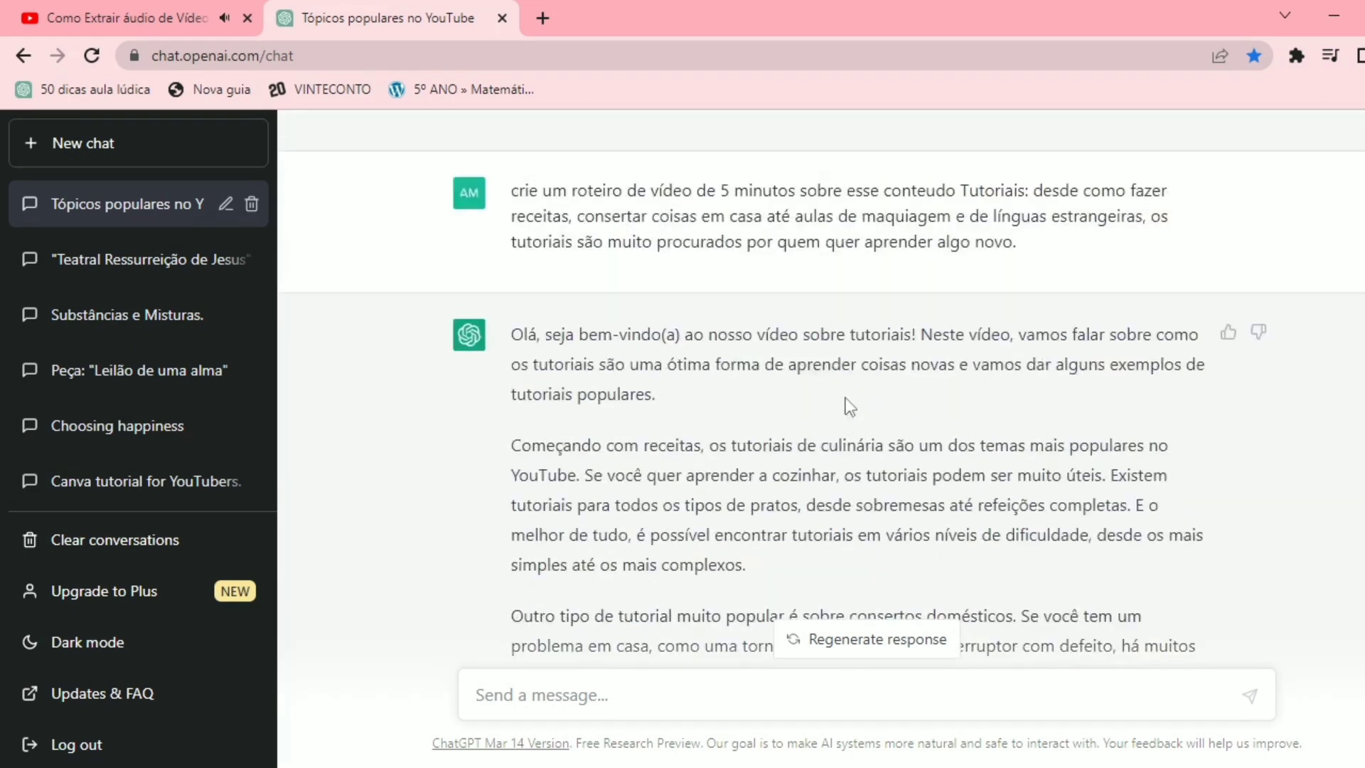
{"action": "scroll", "coordinate": [750, 482], "scroll_direction": "down", "scroll_amount": 7}
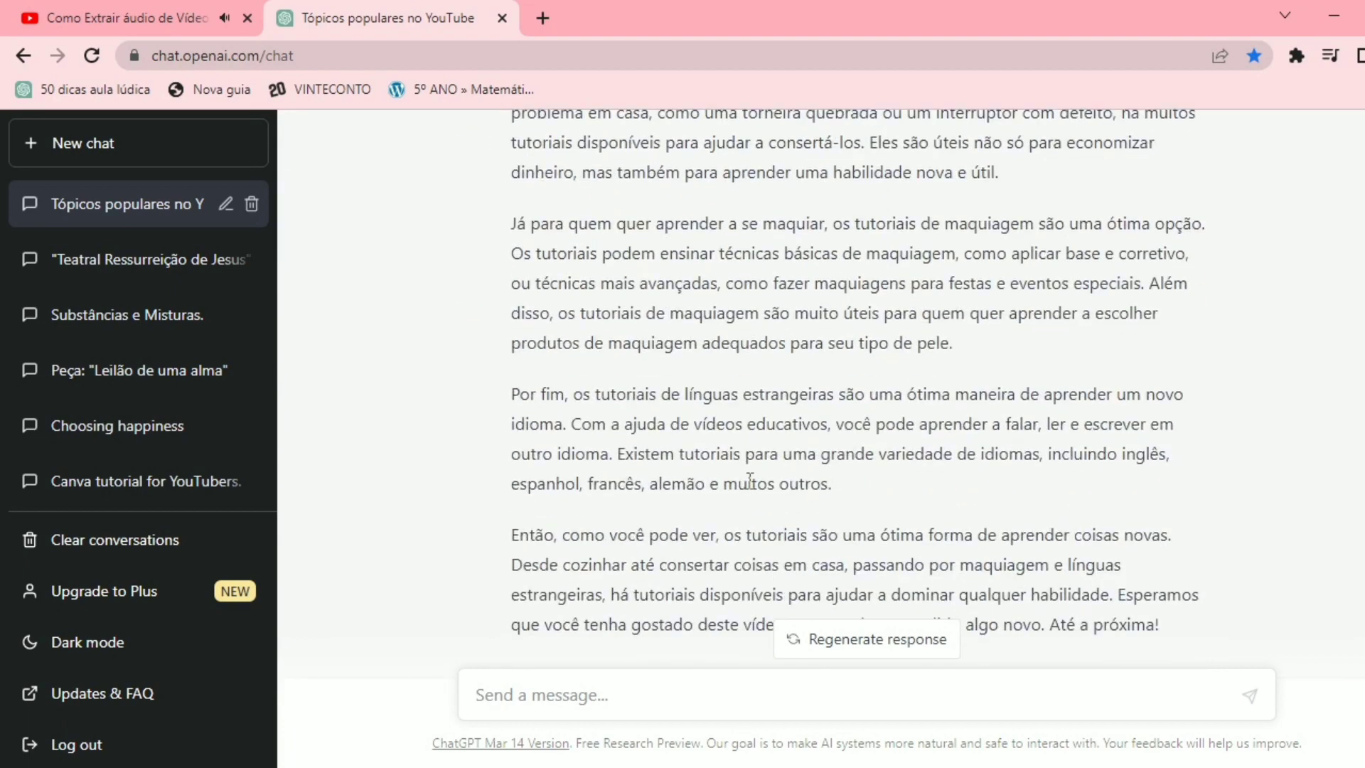
{"action": "scroll", "coordinate": [750, 482], "scroll_direction": "up", "scroll_amount": 15}
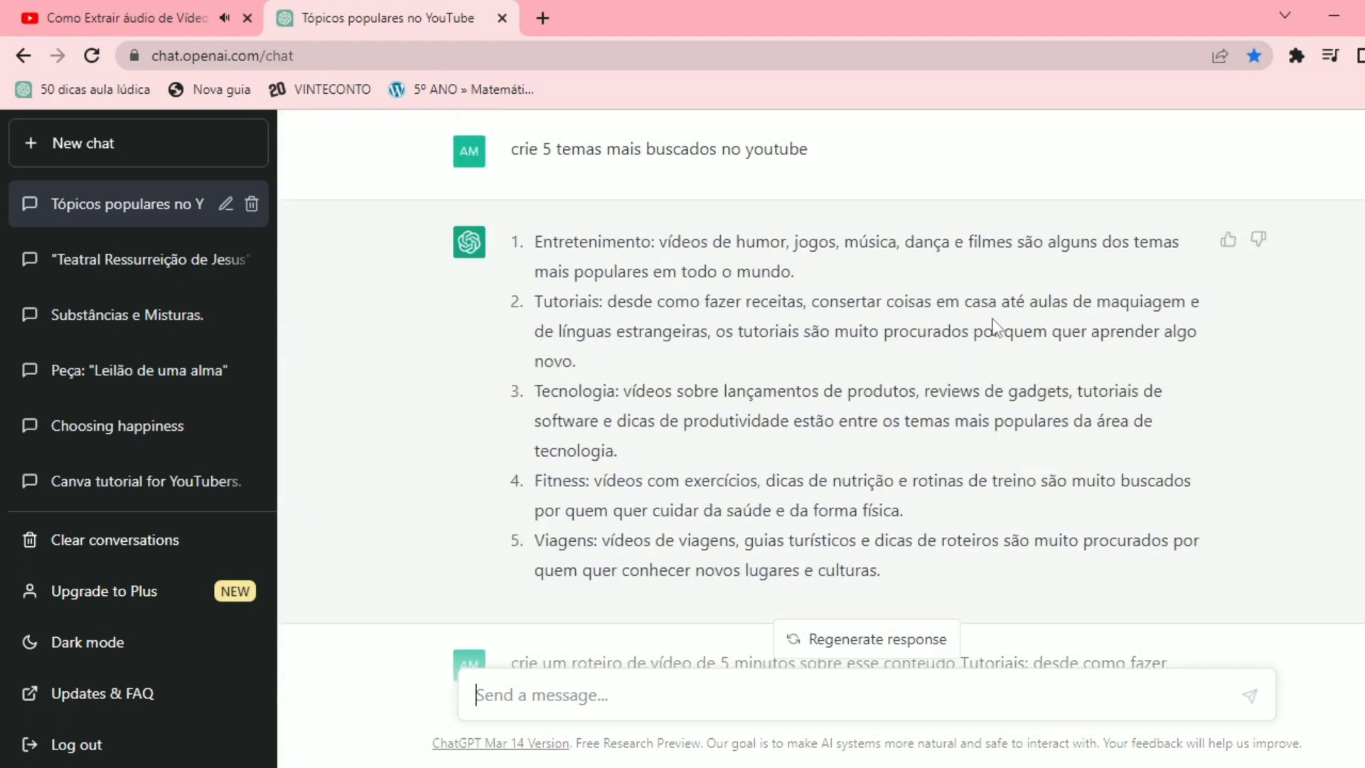
{"action": "scroll", "coordinate": [664, 696], "scroll_direction": "down", "scroll_amount": 10}
{"action": "scroll", "coordinate": [666, 700], "scroll_direction": "down", "scroll_amount": 3}
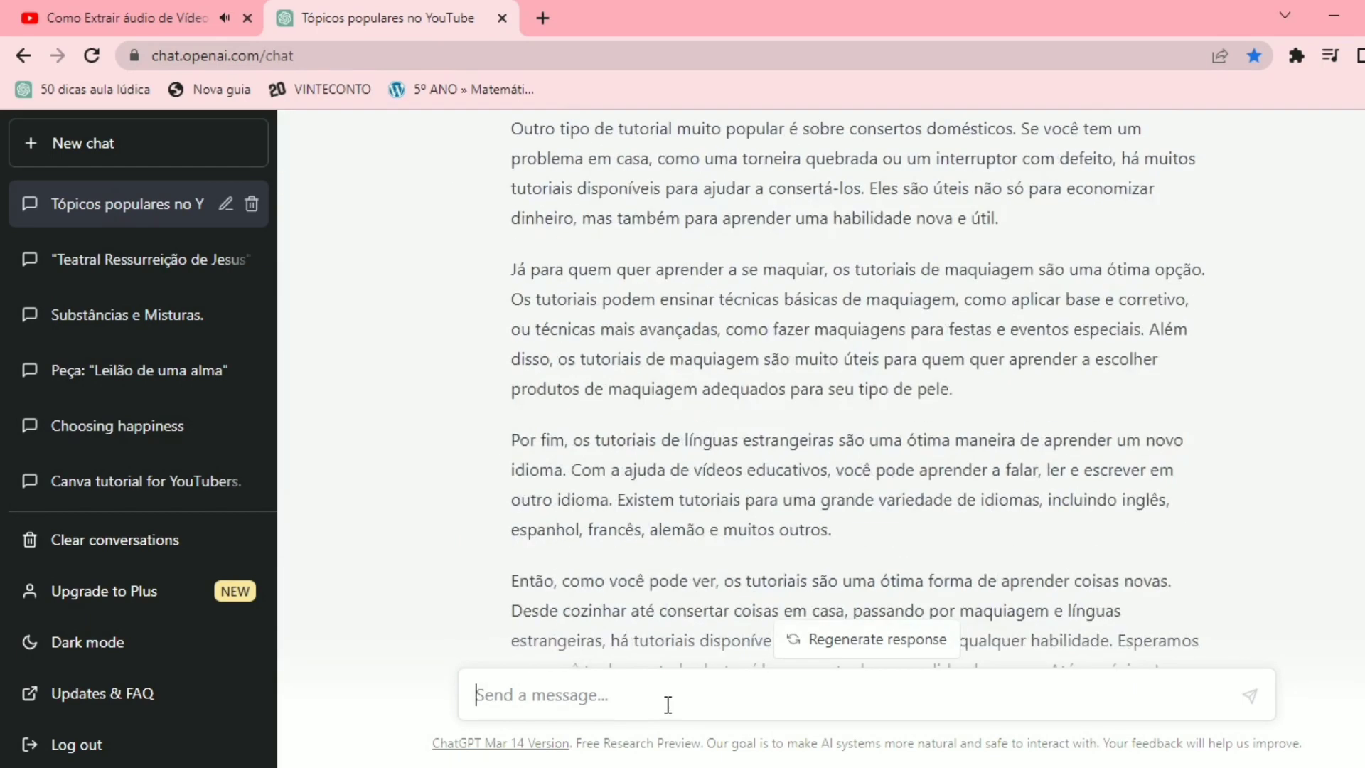
Step: Send the prompt "crie um roteiro de vídeo de 5 minutos sobre o chatgpt"
{"action": "type", "text": "crie um"}
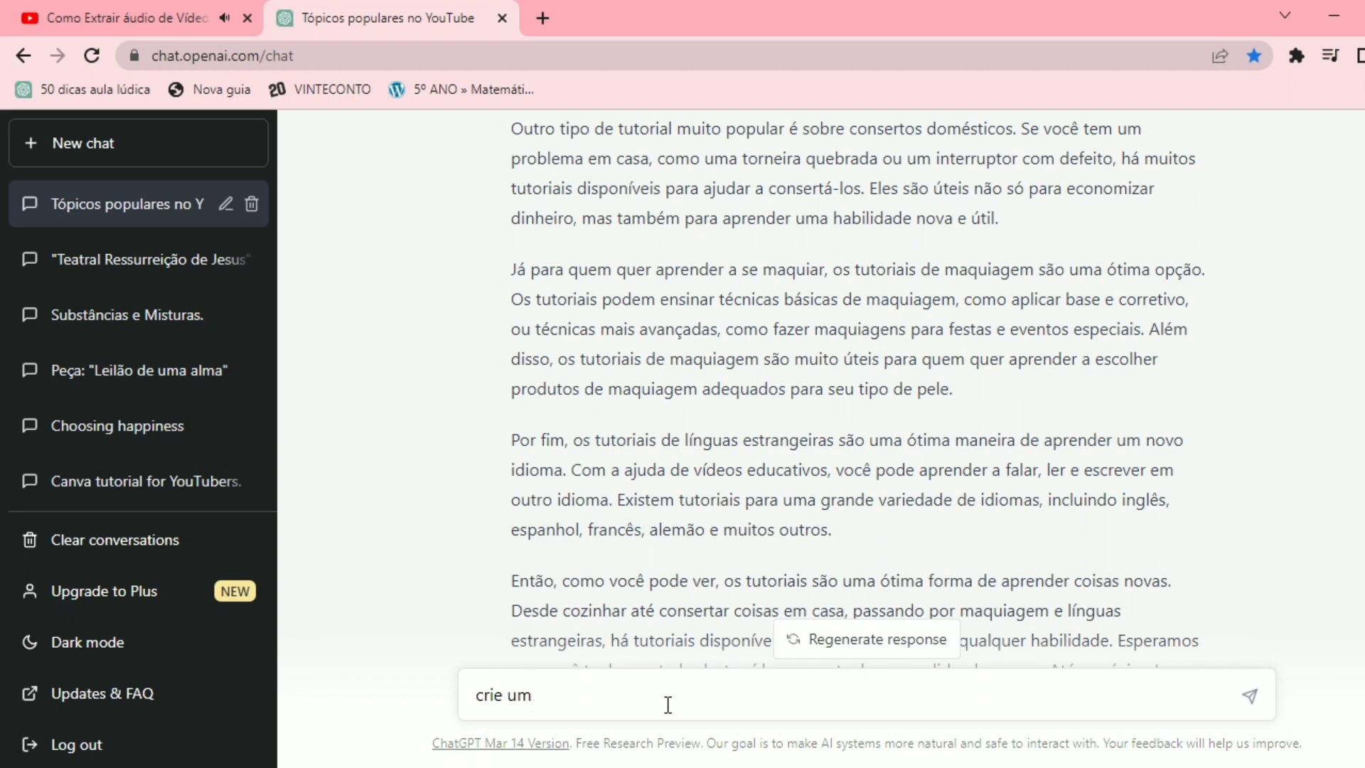
{"action": "type", "text": " roteiro de vídeo de "}
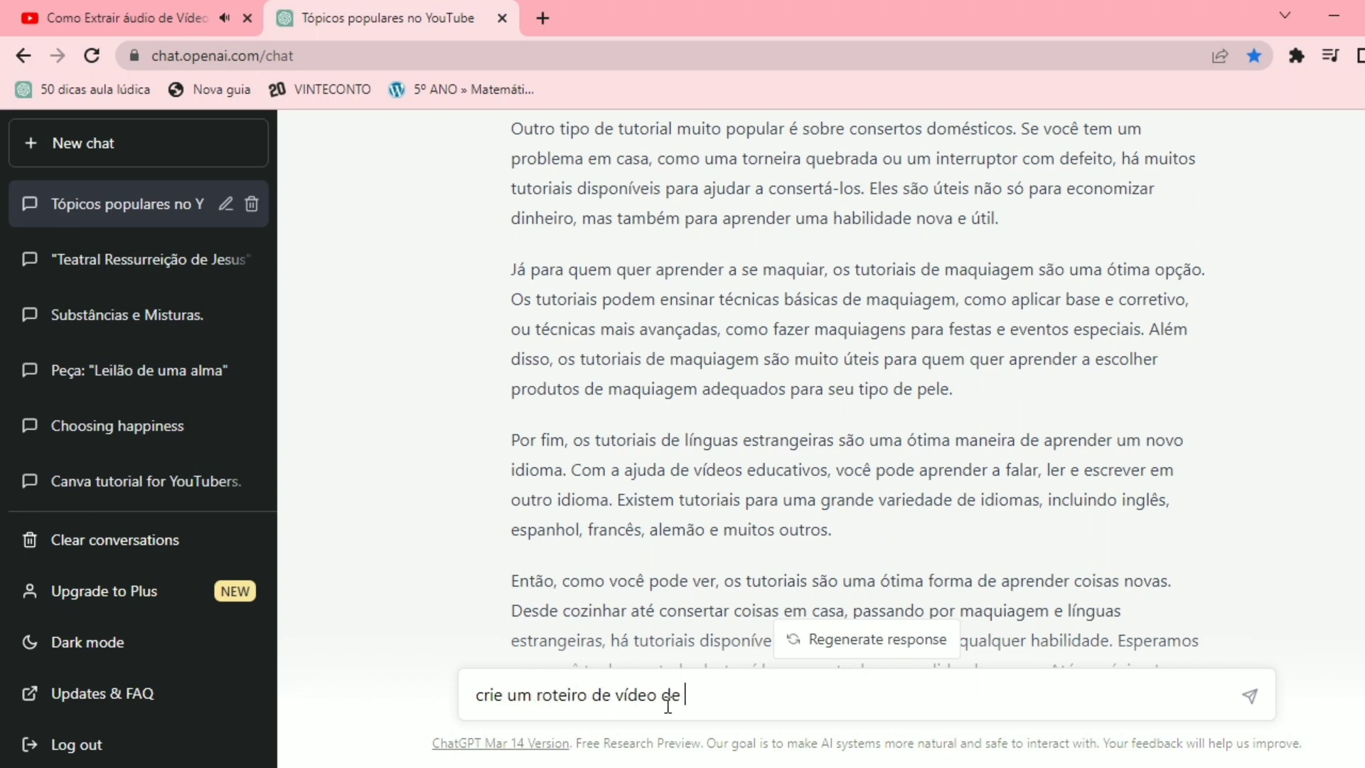
{"action": "type", "text": "5 minutos sobre o chat"}
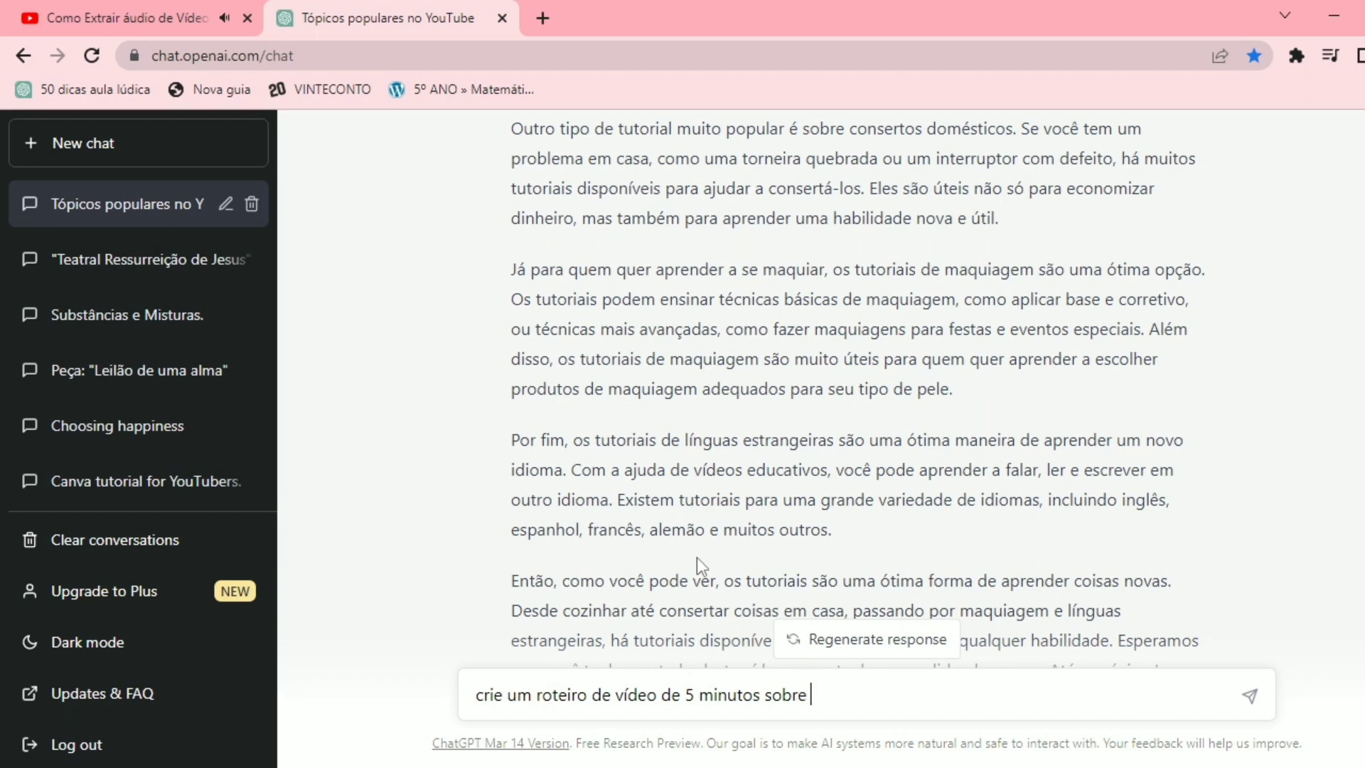
{"action": "type", "text": "gpt"}
{"action": "key", "text": "Return"}
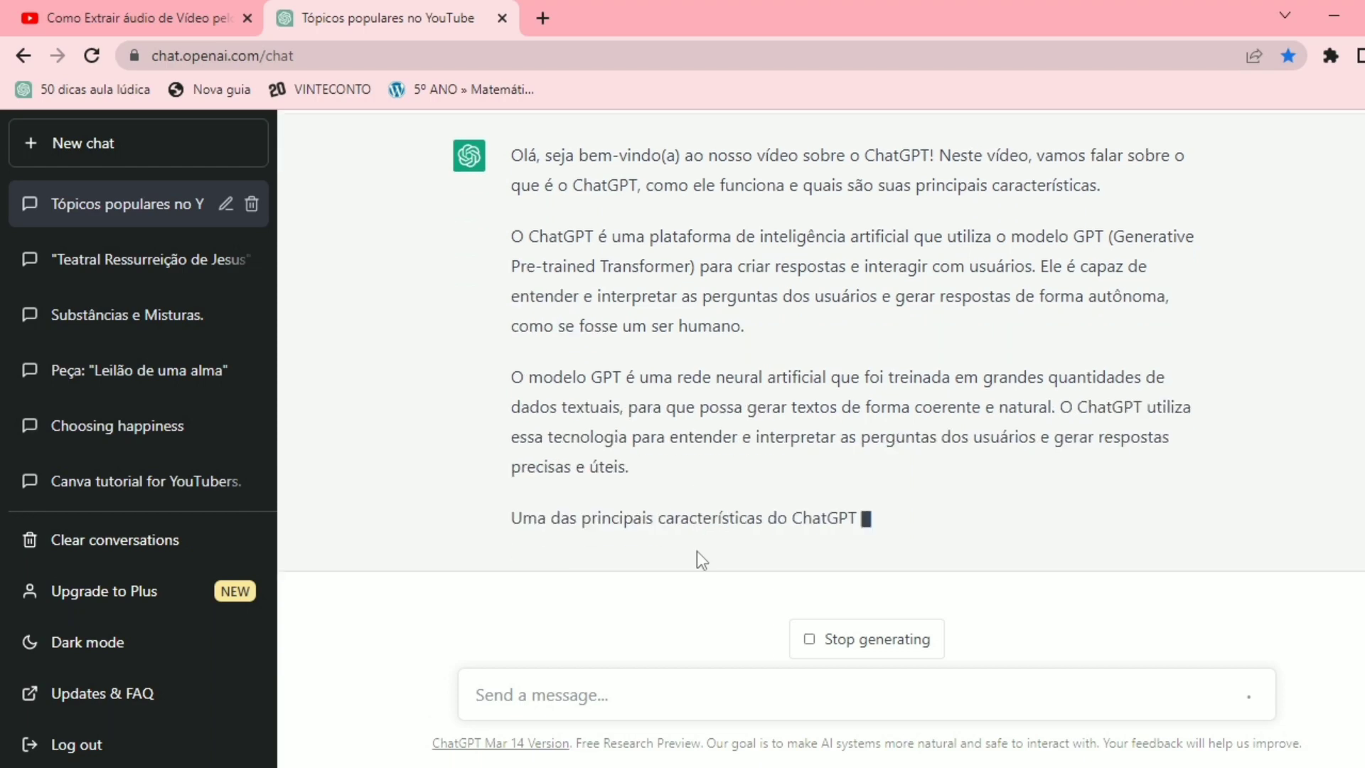
Step: Read through the generated video script about ChatGPT, from the introduction to the closing summary
{"action": "scroll", "coordinate": [697, 552], "scroll_direction": "up", "scroll_amount": 3}
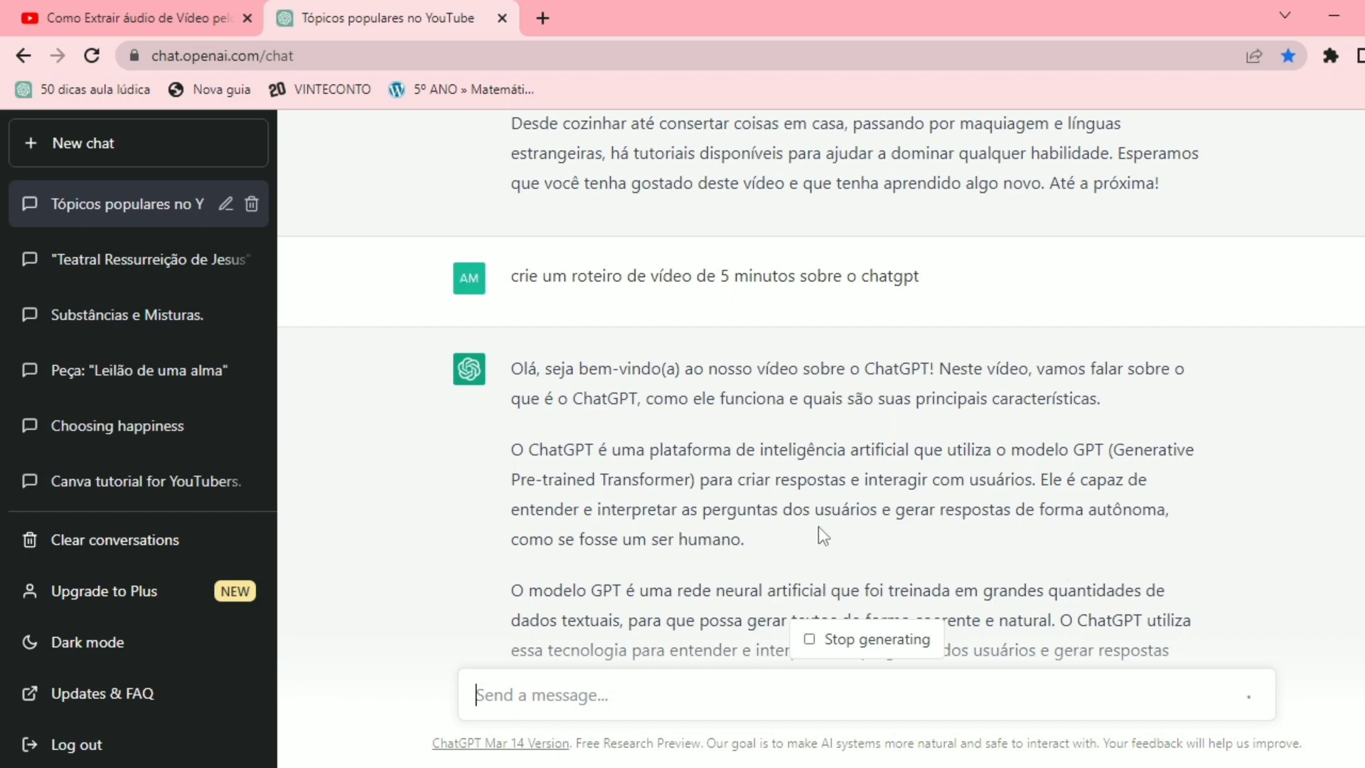
{"action": "scroll", "coordinate": [843, 492], "scroll_direction": "down", "scroll_amount": 3}
{"action": "scroll", "coordinate": [843, 492], "scroll_direction": "up", "scroll_amount": 4}
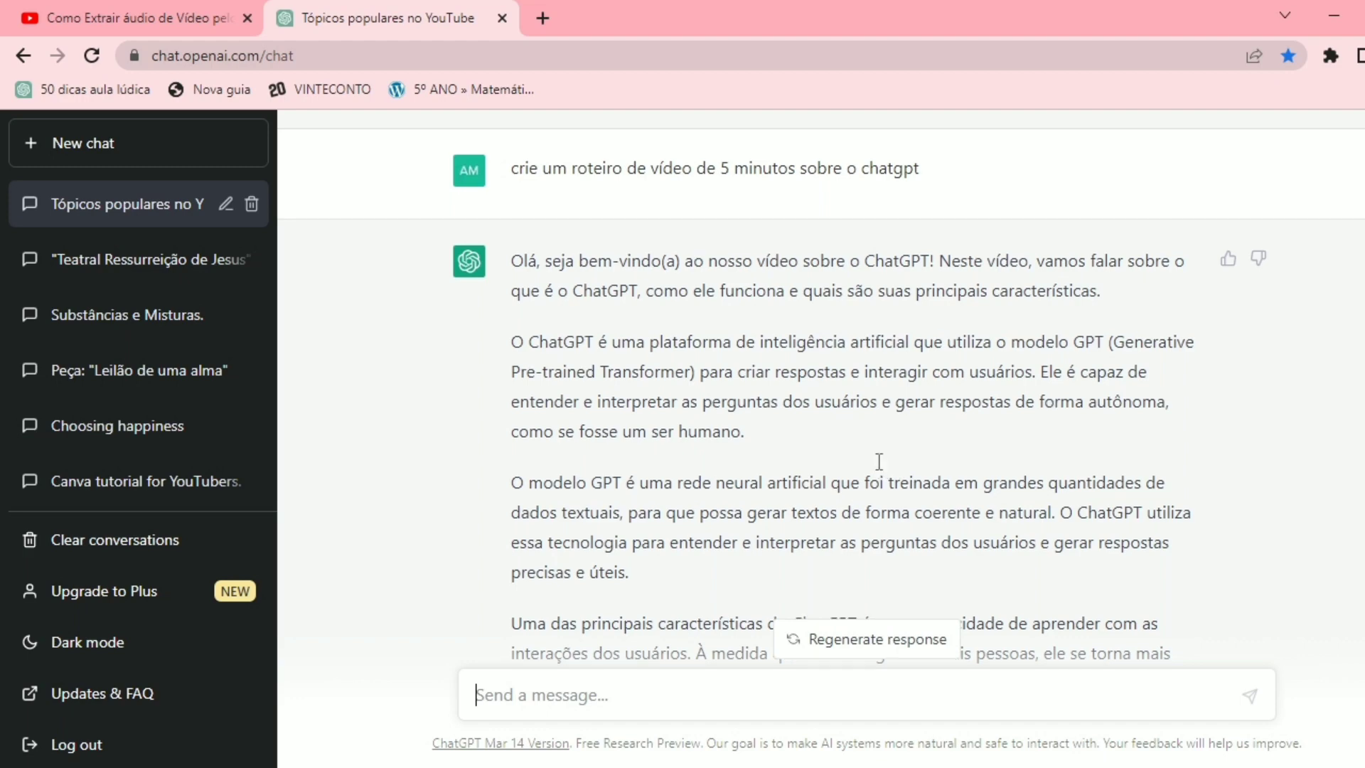
{"action": "scroll", "coordinate": [880, 462], "scroll_direction": "down", "scroll_amount": 8}
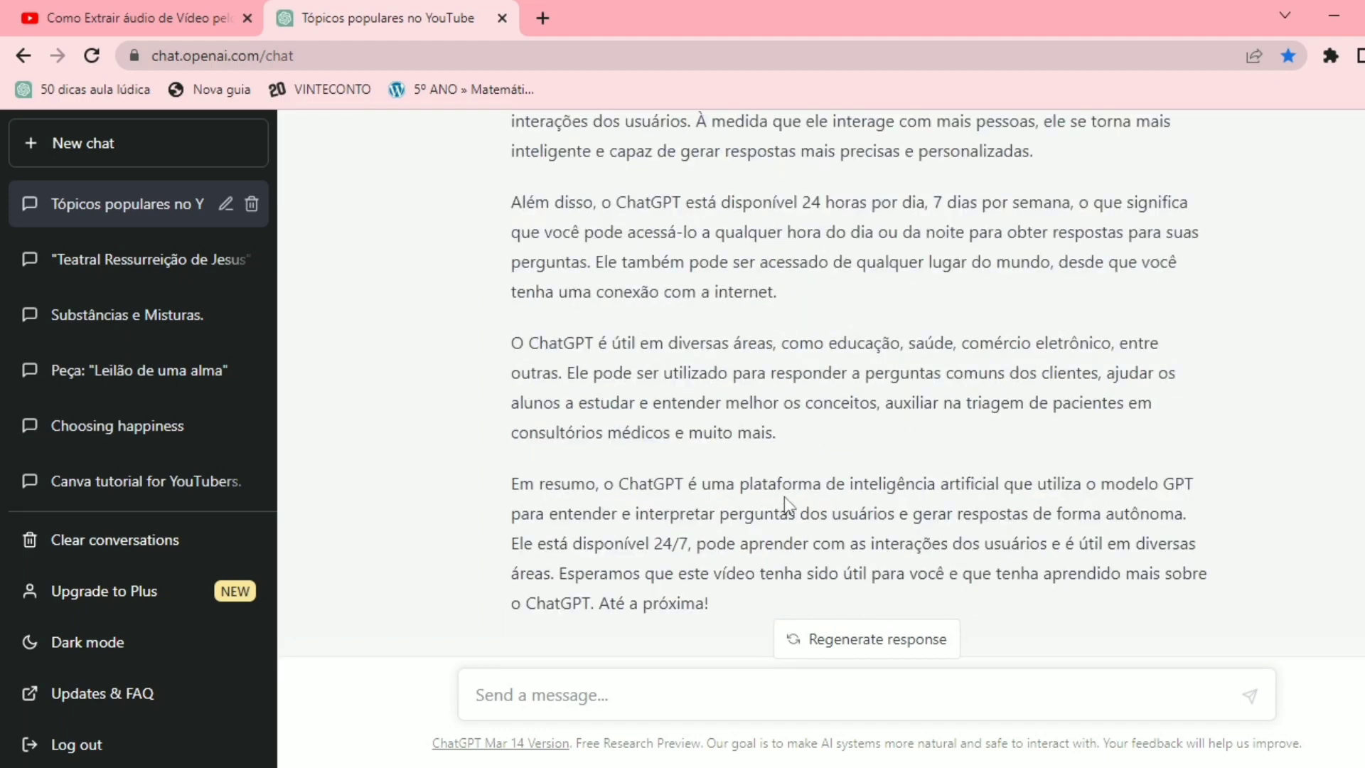
{"action": "scroll", "coordinate": [784, 490], "scroll_direction": "up", "scroll_amount": 3}
{"action": "scroll", "coordinate": [640, 395], "scroll_direction": "down", "scroll_amount": 3}
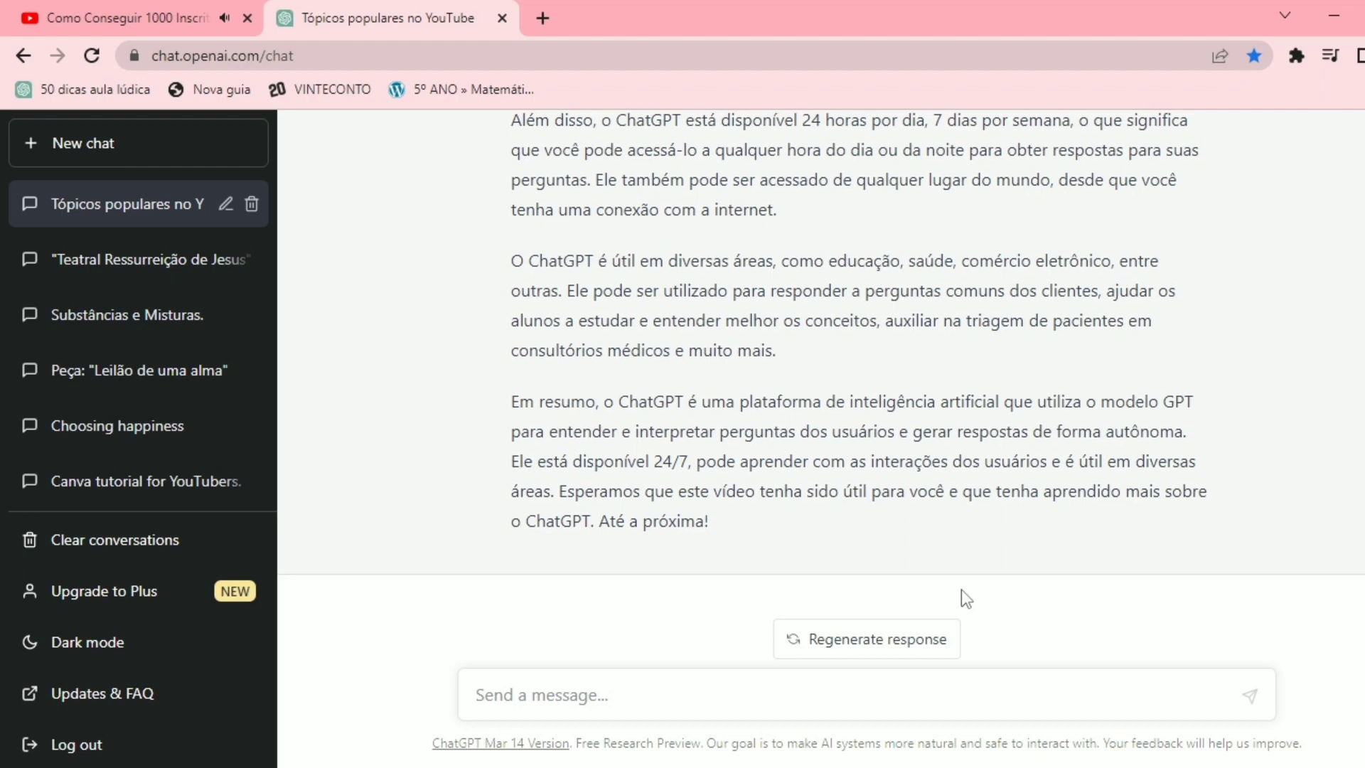
{"action": "scroll", "coordinate": [961, 590], "scroll_direction": "up", "scroll_amount": 10}
{"action": "scroll", "coordinate": [796, 297], "scroll_direction": "down", "scroll_amount": 5}
{"action": "scroll", "coordinate": [799, 297], "scroll_direction": "down", "scroll_amount": 5}
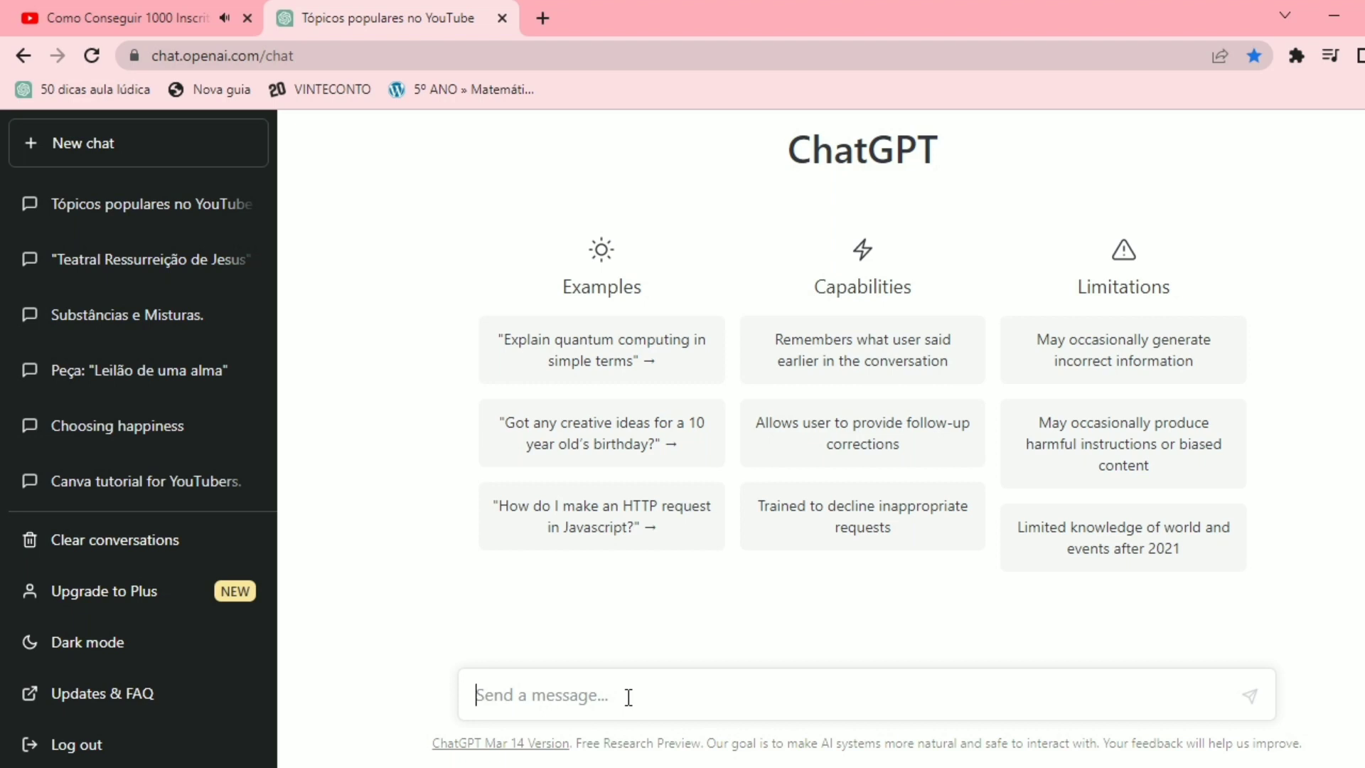
Step: Send the prompt "crie uma oração para dormir" in a new chat
{"action": "type", "text": "cr"}
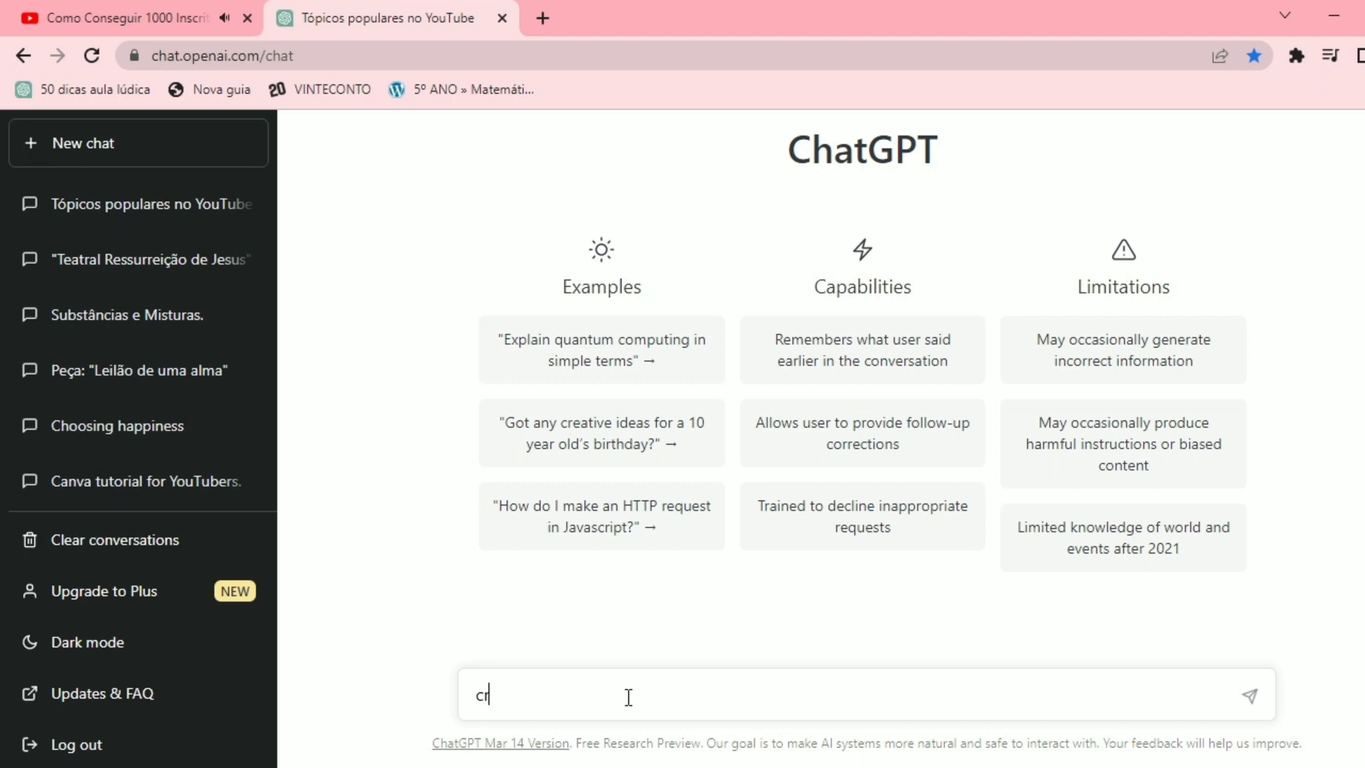
{"action": "type", "text": "ie uma oração "}
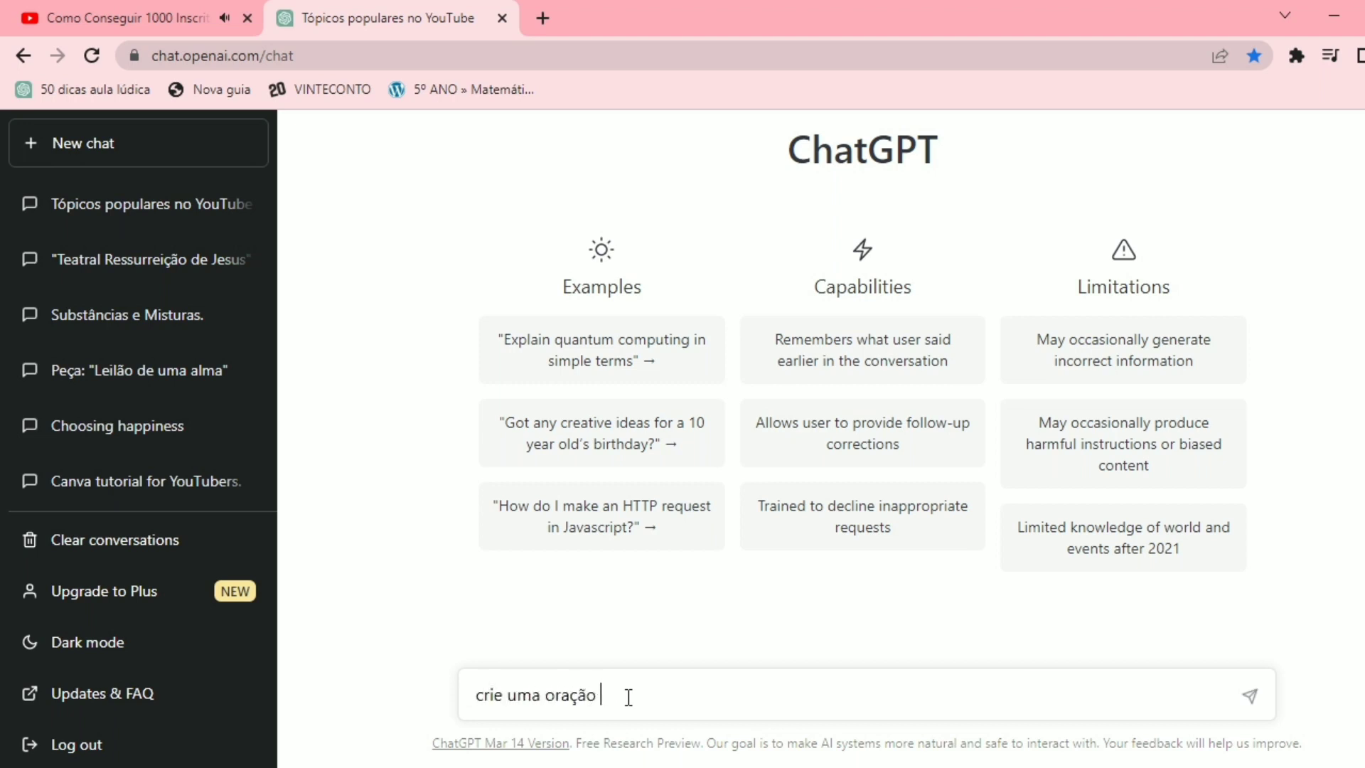
{"action": "type", "text": "para dormir"}
{"action": "key", "text": "Return"}
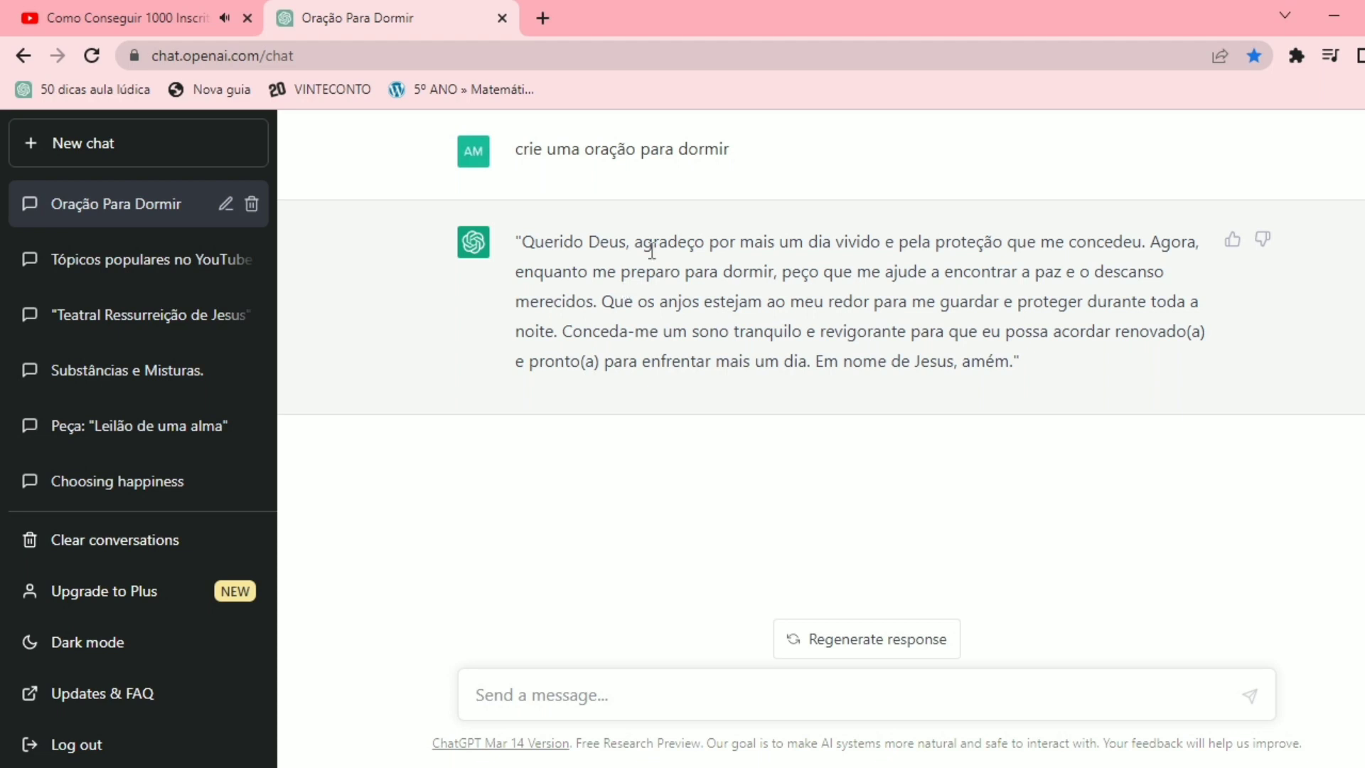
Step: Send the prompt "crie uma oração para dormir de 3 minutros" in the same chat
{"action": "type", "text": "crie "}
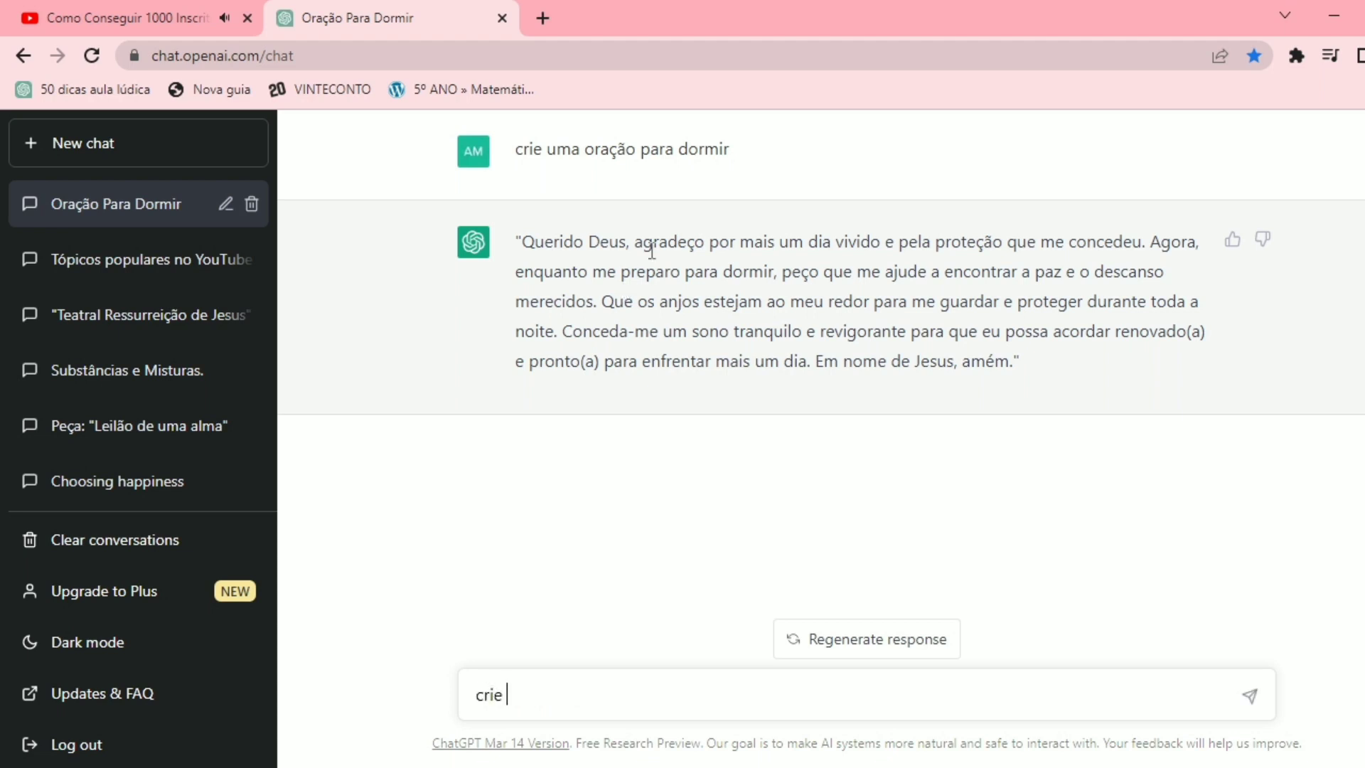
{"action": "type", "text": "uma oraçãopara dor"}
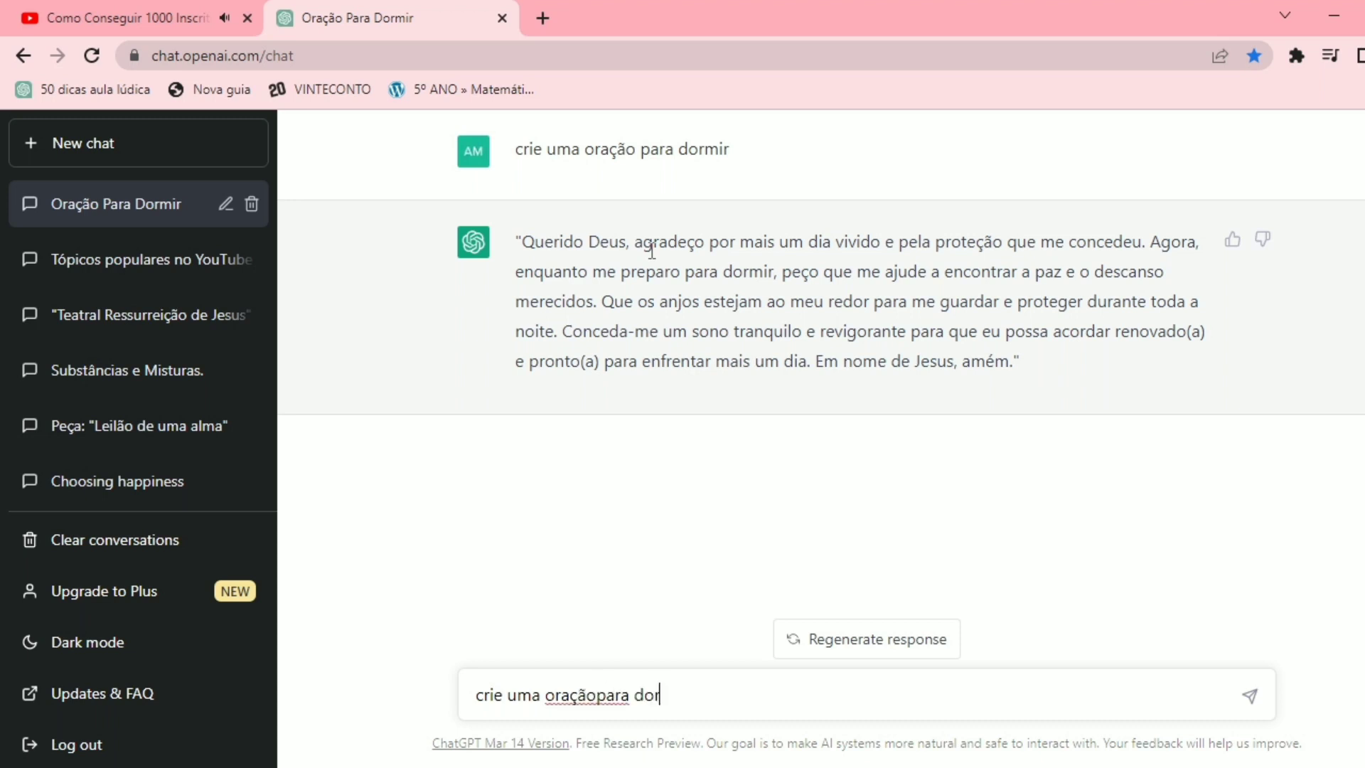
{"action": "type", "text": "mir de 3minutros"}
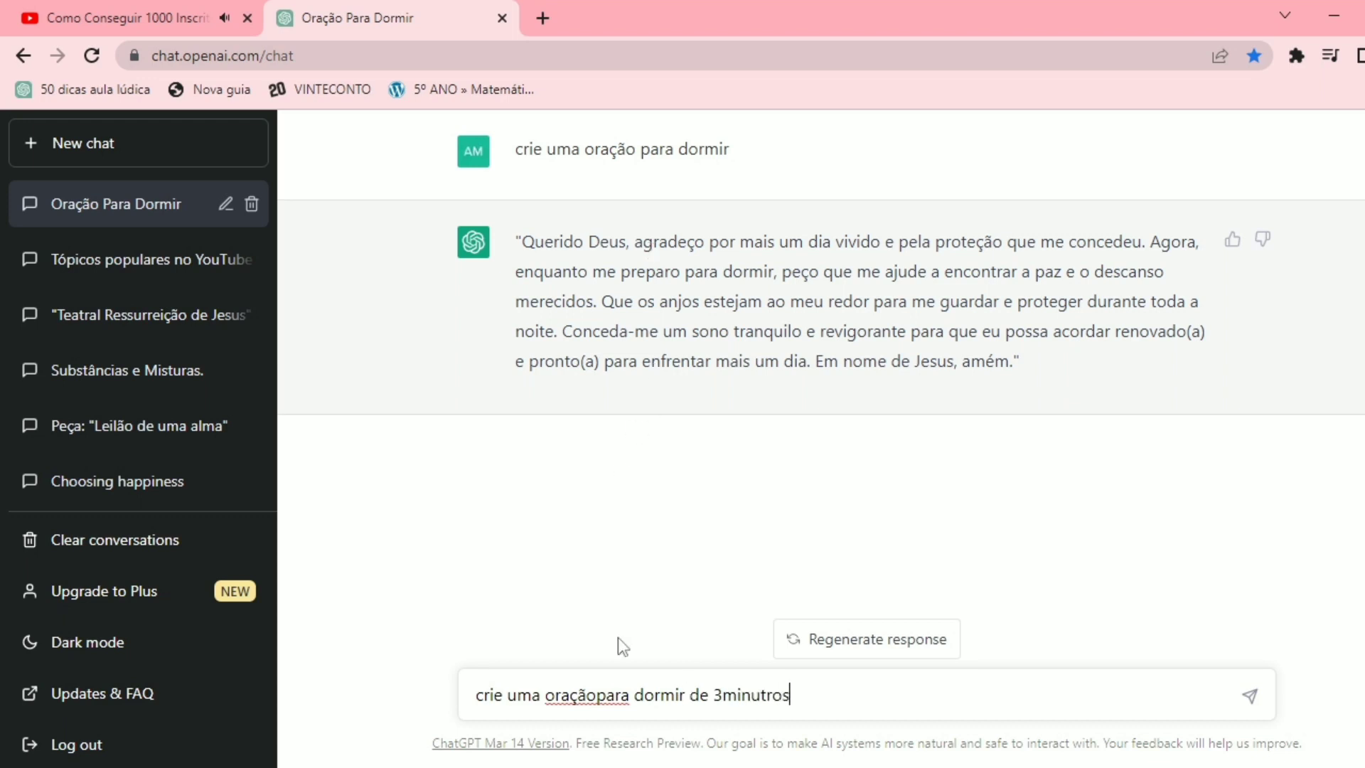
{"action": "left_click", "coordinate": [596, 694]}
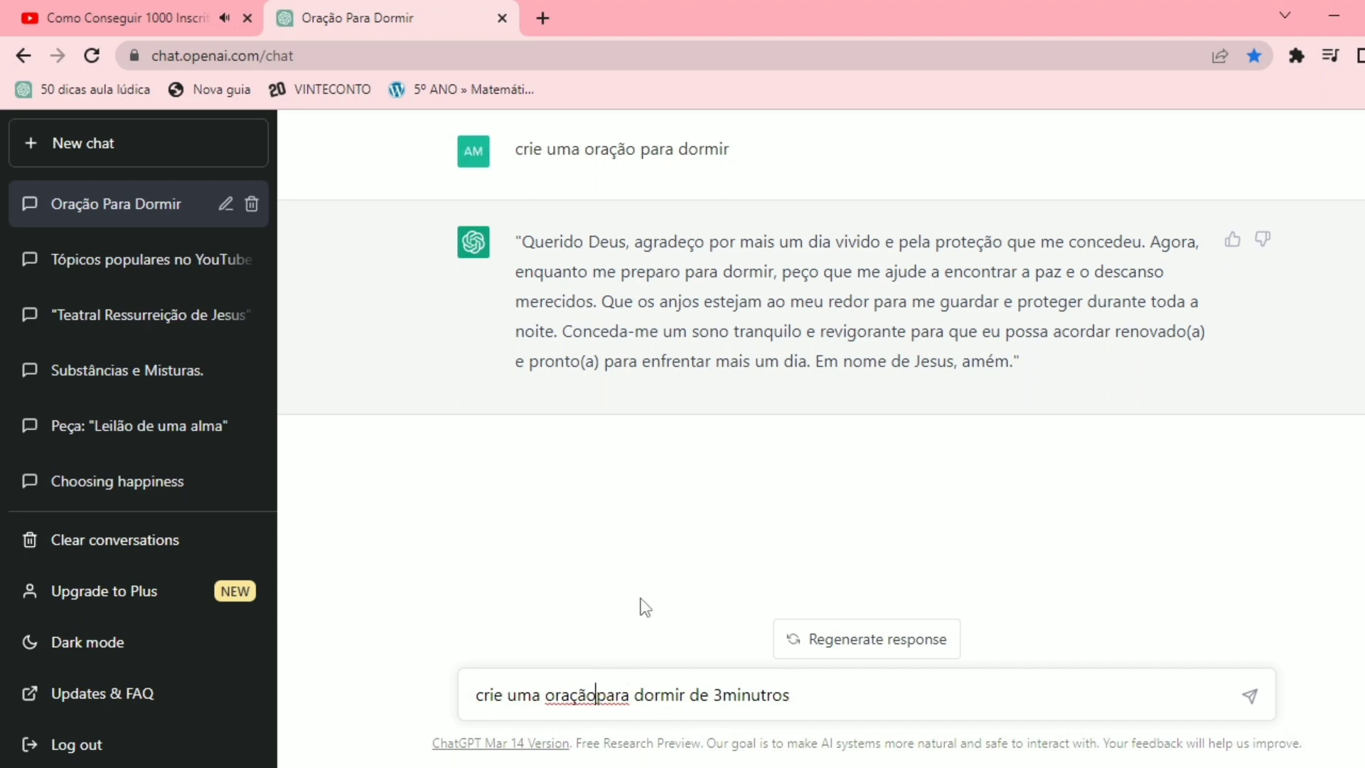
{"action": "left_click", "coordinate": [728, 695]}
{"action": "left_click", "coordinate": [813, 685]}
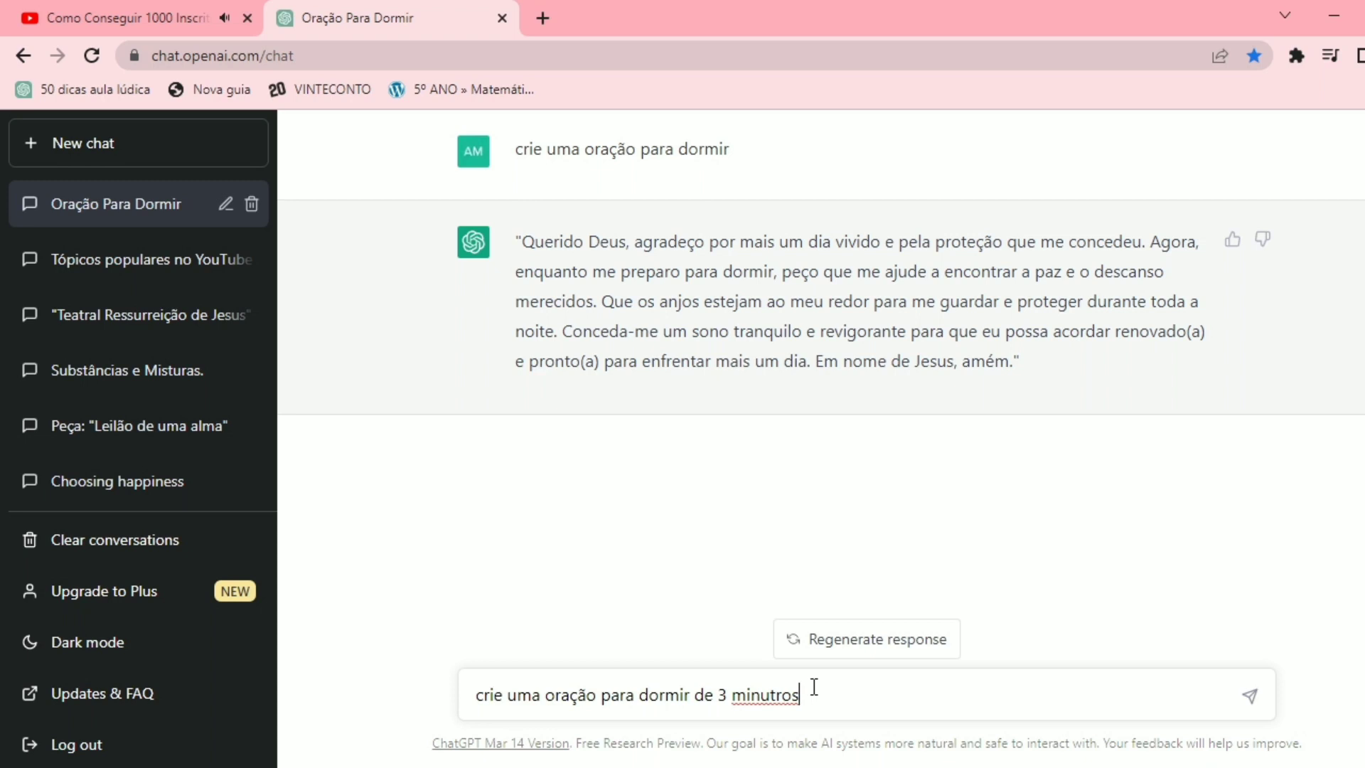
{"action": "key", "text": "Return"}
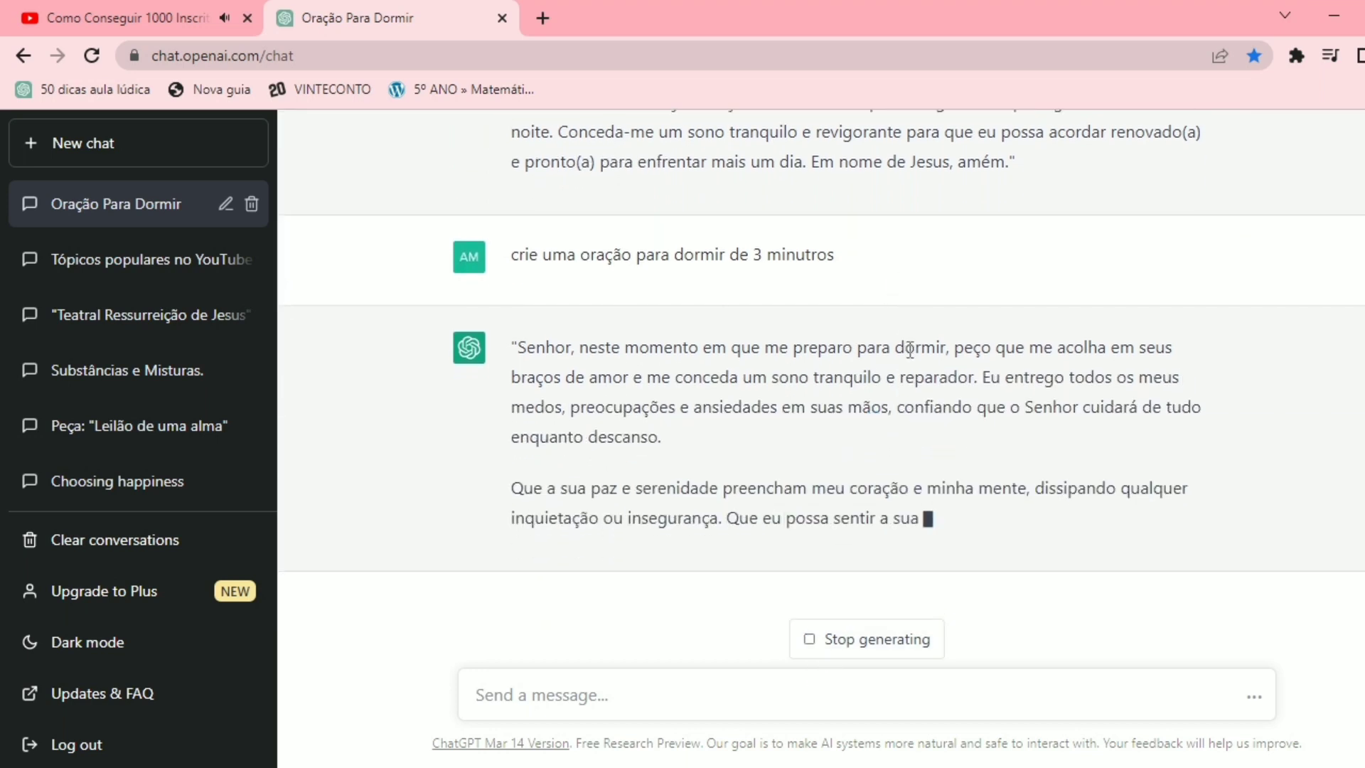
Step: Read the generated 3-minute bedtime prayer and compare it with the first, shorter prayer
{"action": "scroll", "coordinate": [910, 350], "scroll_direction": "up", "scroll_amount": 2}
{"action": "scroll", "coordinate": [909, 350], "scroll_direction": "down", "scroll_amount": 4}
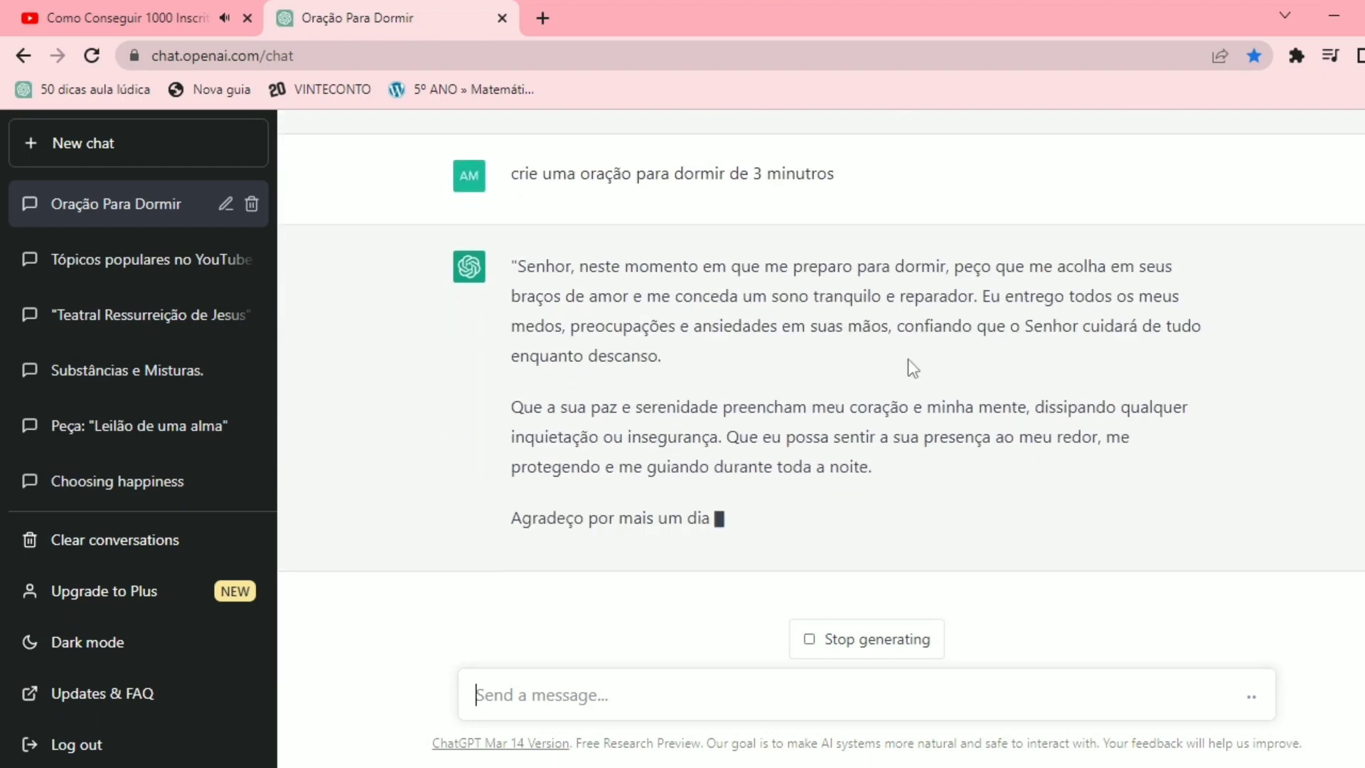
{"action": "scroll", "coordinate": [908, 362], "scroll_direction": "up", "scroll_amount": 3}
{"action": "scroll", "coordinate": [908, 362], "scroll_direction": "down", "scroll_amount": 3}
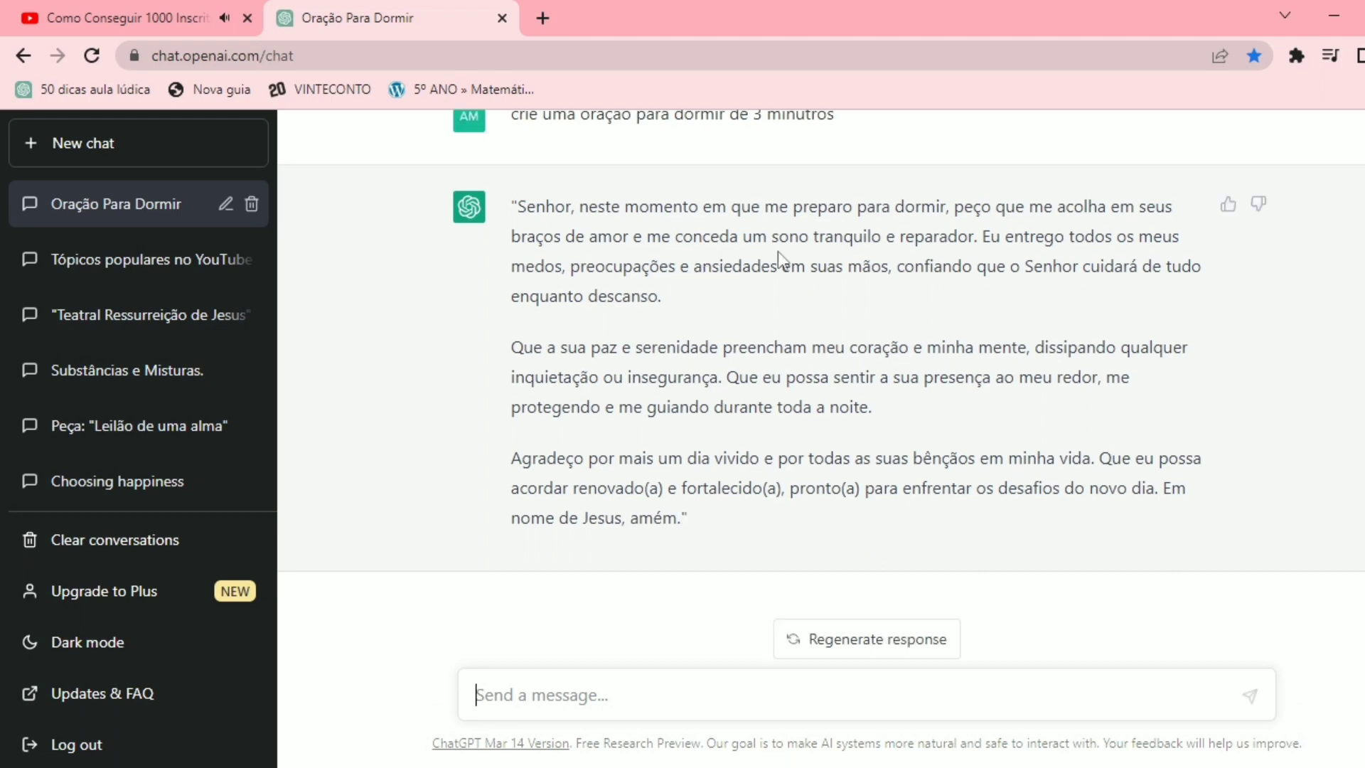
{"action": "scroll", "coordinate": [887, 365], "scroll_direction": "up", "scroll_amount": 5}
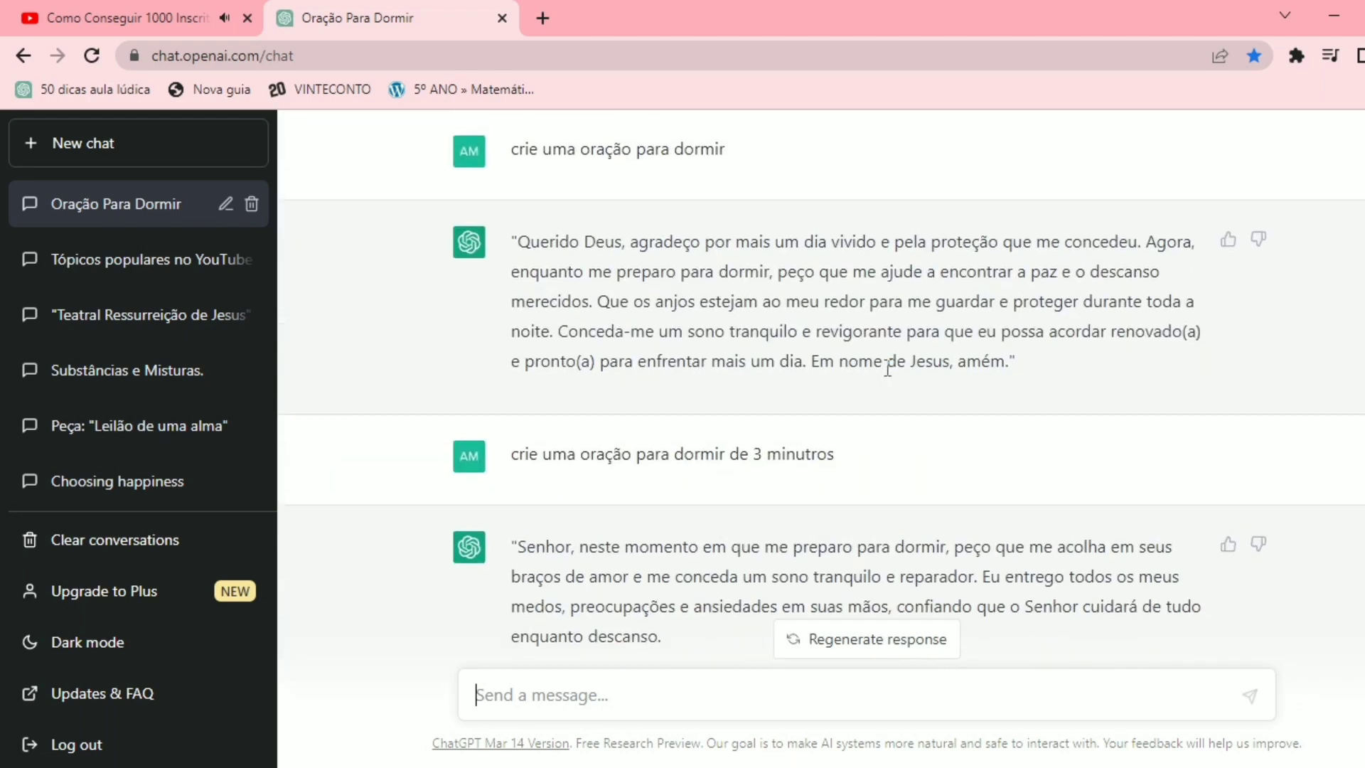
{"action": "scroll", "coordinate": [1005, 438], "scroll_direction": "down", "scroll_amount": 5}
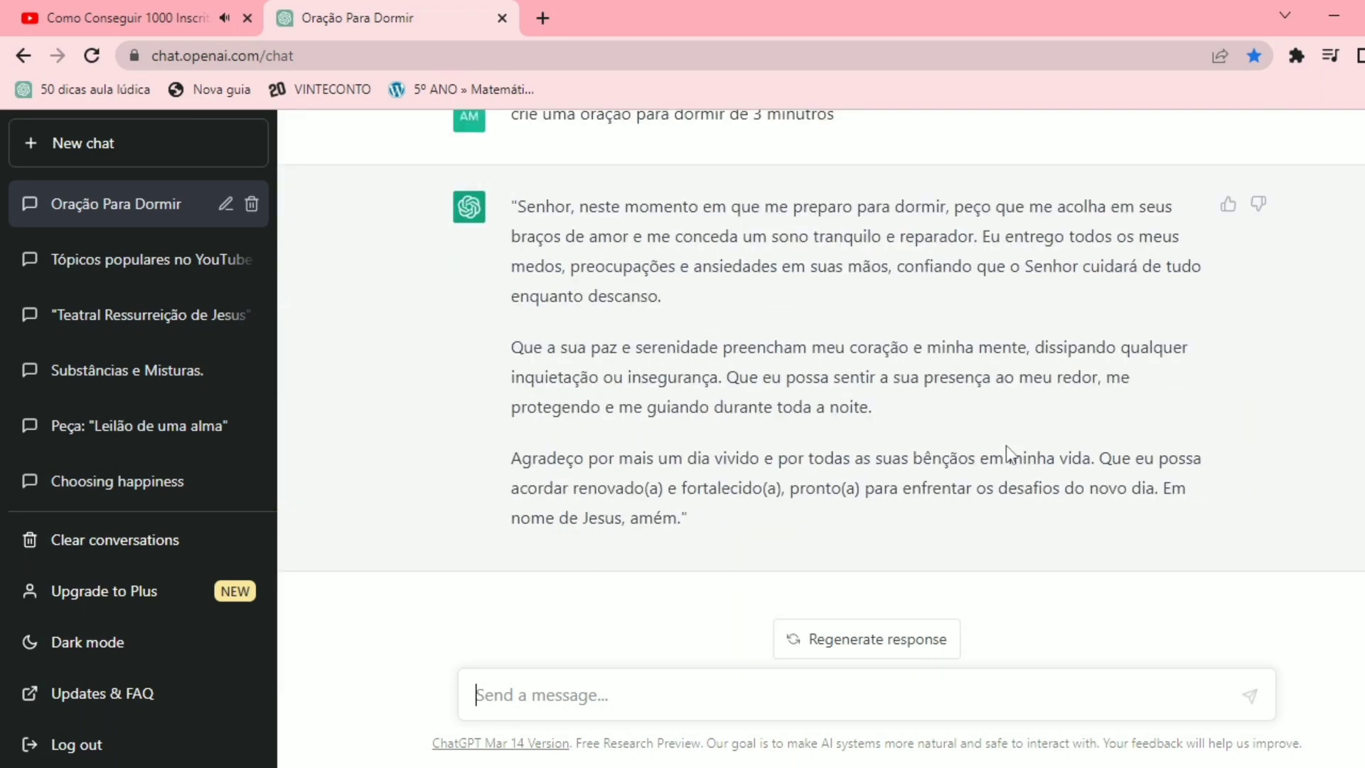
{"action": "scroll", "coordinate": [1005, 447], "scroll_direction": "up", "scroll_amount": 5}
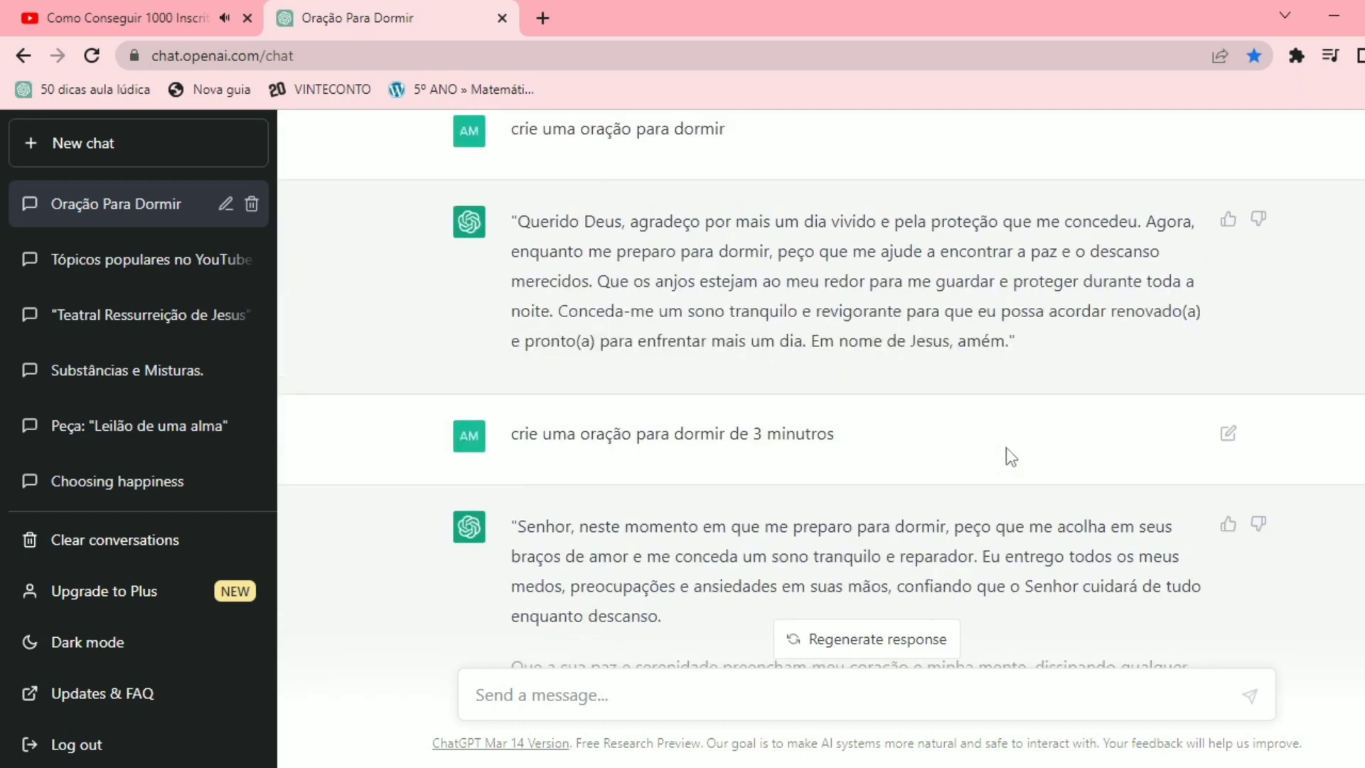
{"action": "scroll", "coordinate": [887, 448], "scroll_direction": "down", "scroll_amount": 5}
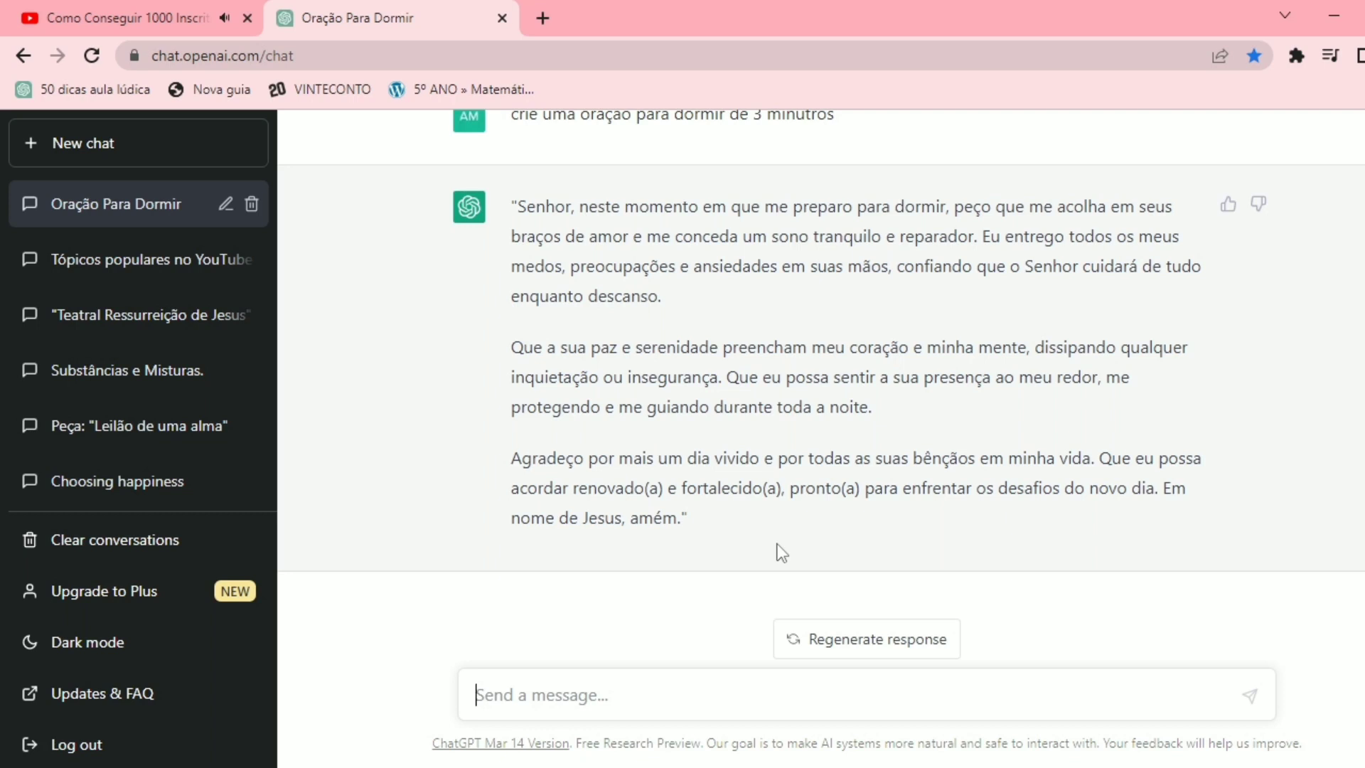
Step: Ask for another bedtime prayer with the follow-up message "mais por favor"
{"action": "type", "text": "mais "}
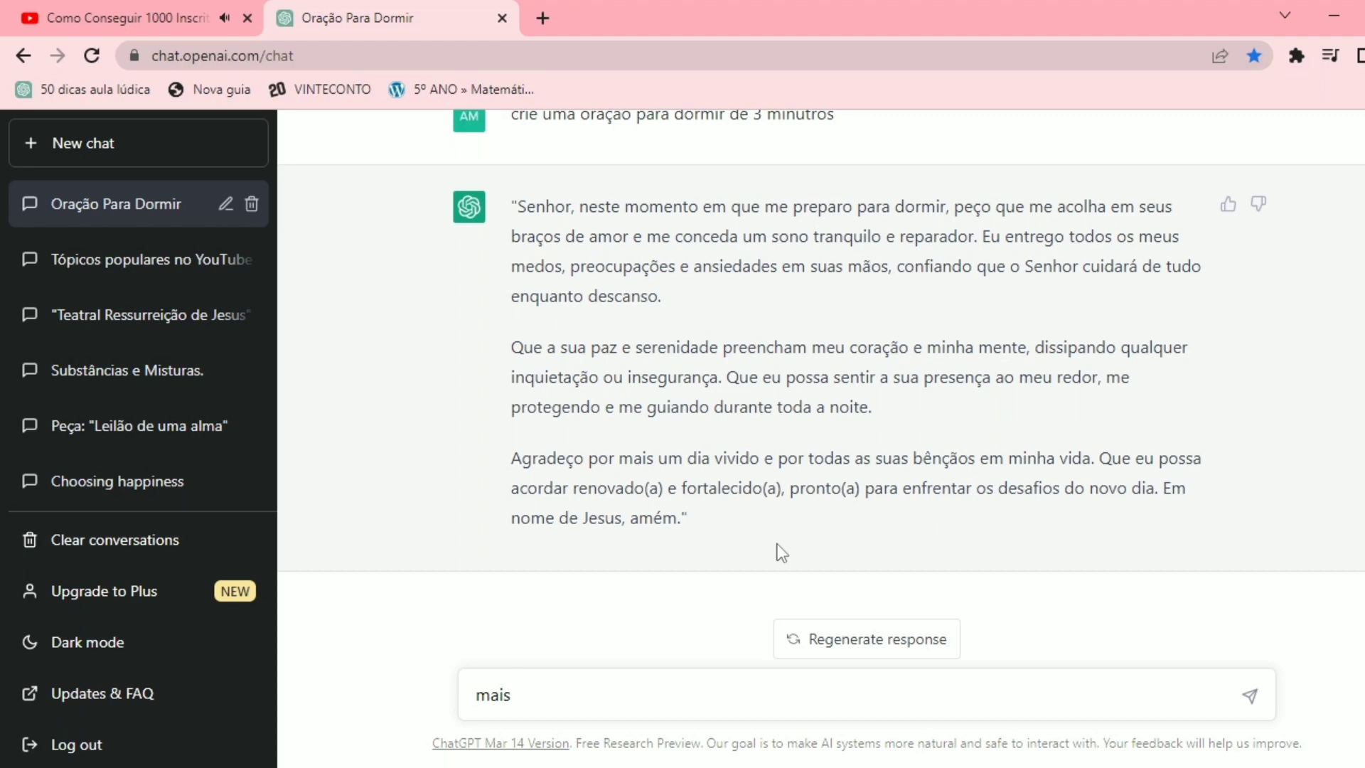
{"action": "type", "text": "por favor"}
{"action": "key", "text": "Return"}
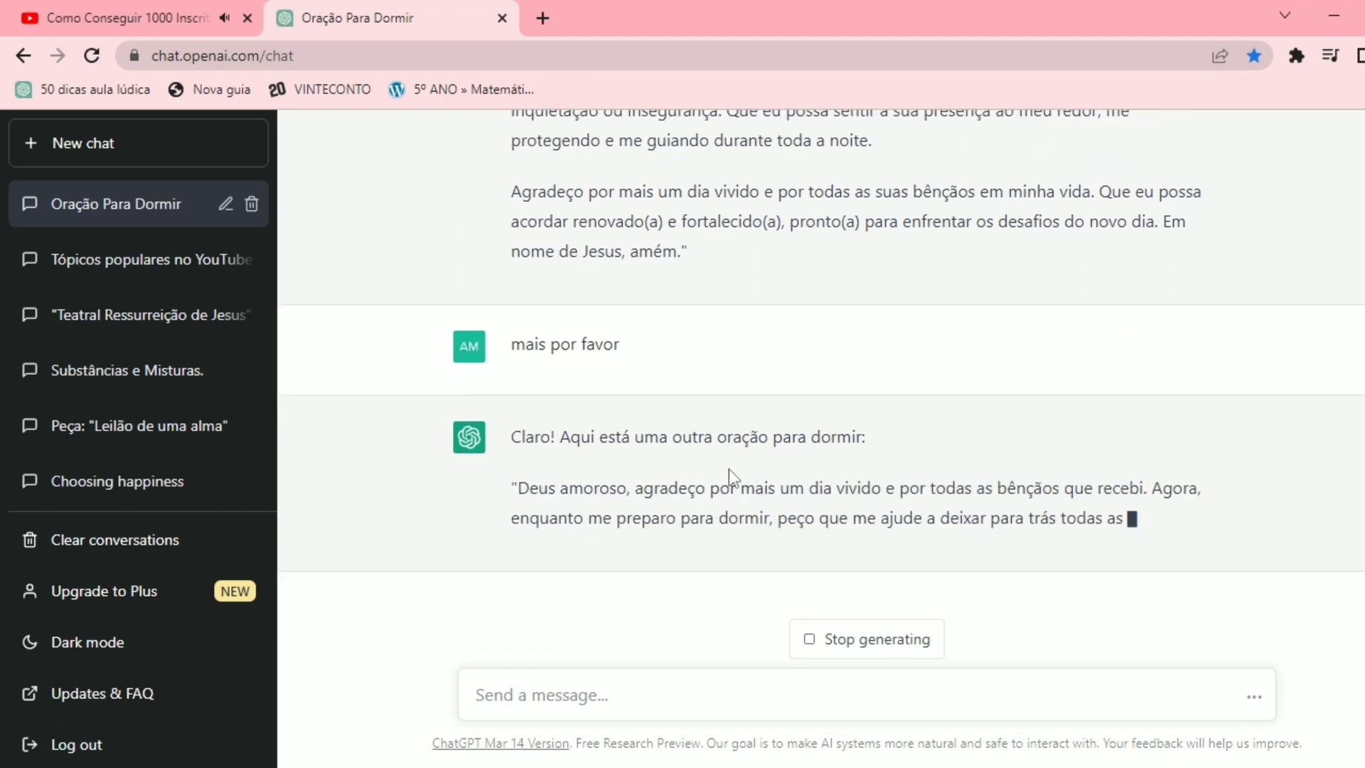
Step: Review the additional bedtime prayer through its closing paragraph, along with the earlier 3-minute prayer
{"action": "scroll", "coordinate": [910, 455], "scroll_direction": "up", "scroll_amount": 5}
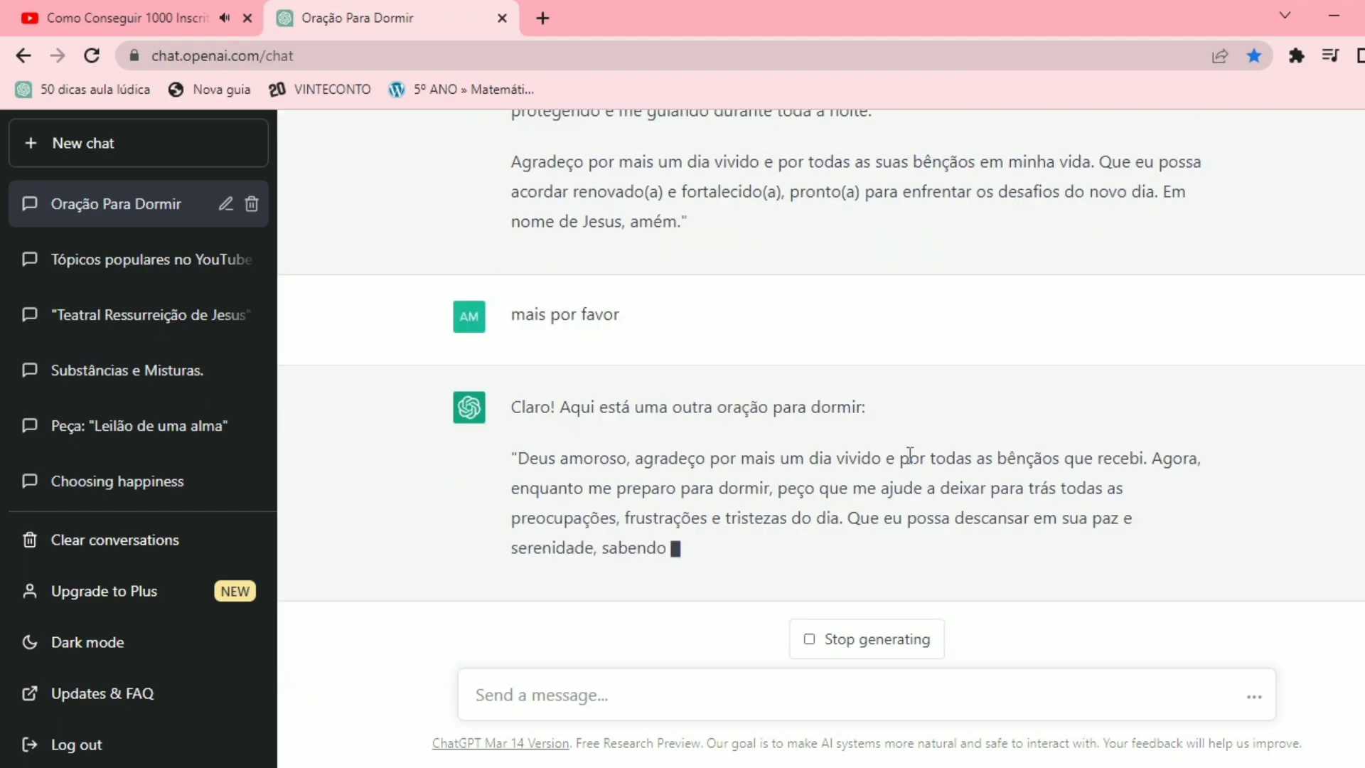
{"action": "scroll", "coordinate": [910, 455], "scroll_direction": "up", "scroll_amount": 10}
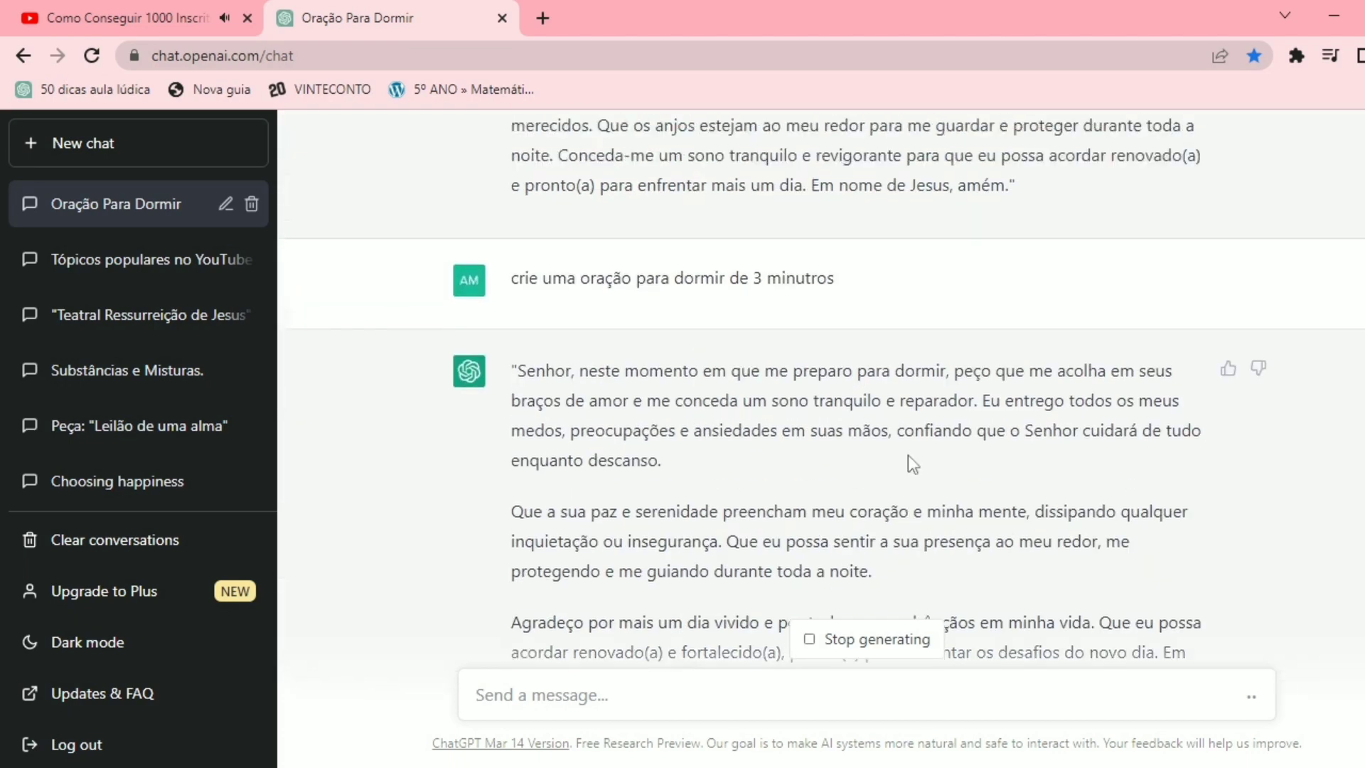
{"action": "scroll", "coordinate": [907, 455], "scroll_direction": "down", "scroll_amount": 10}
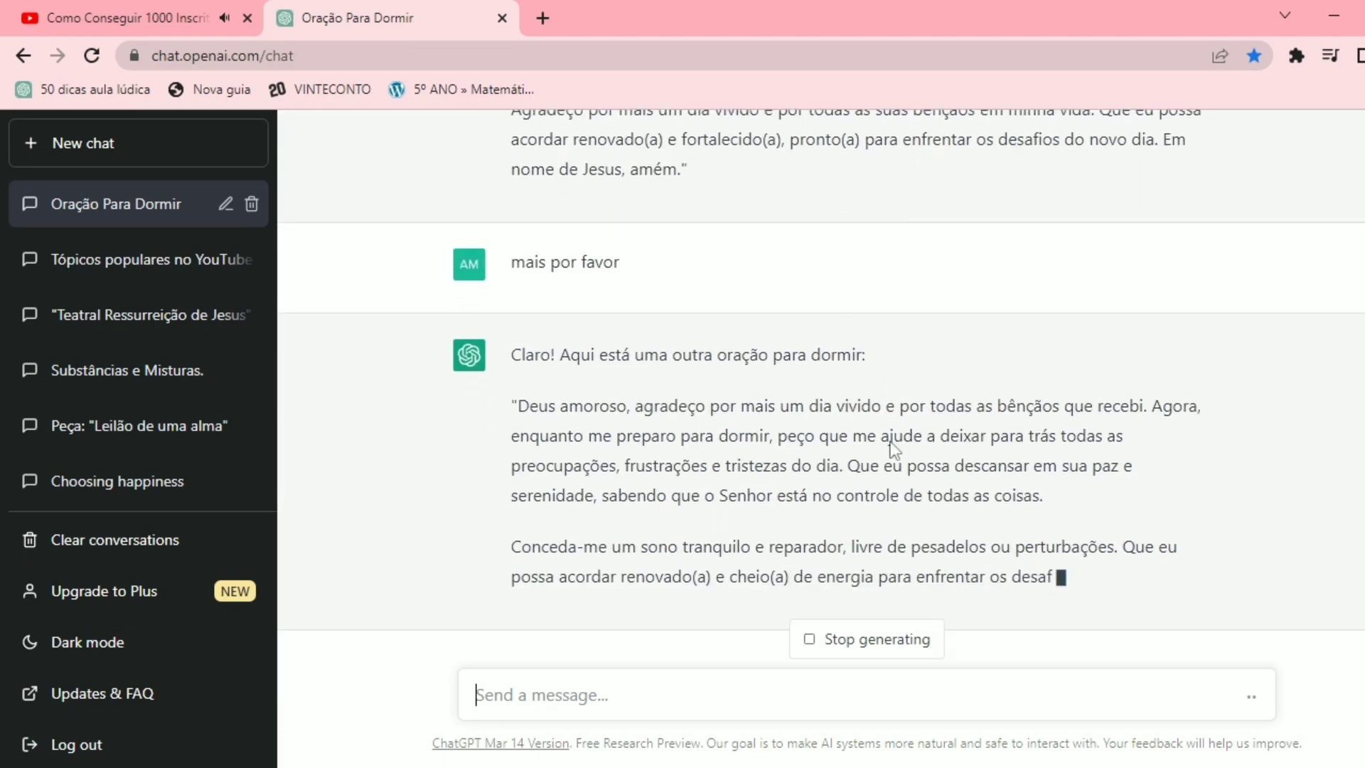
{"action": "scroll", "coordinate": [890, 443], "scroll_direction": "up", "scroll_amount": 10}
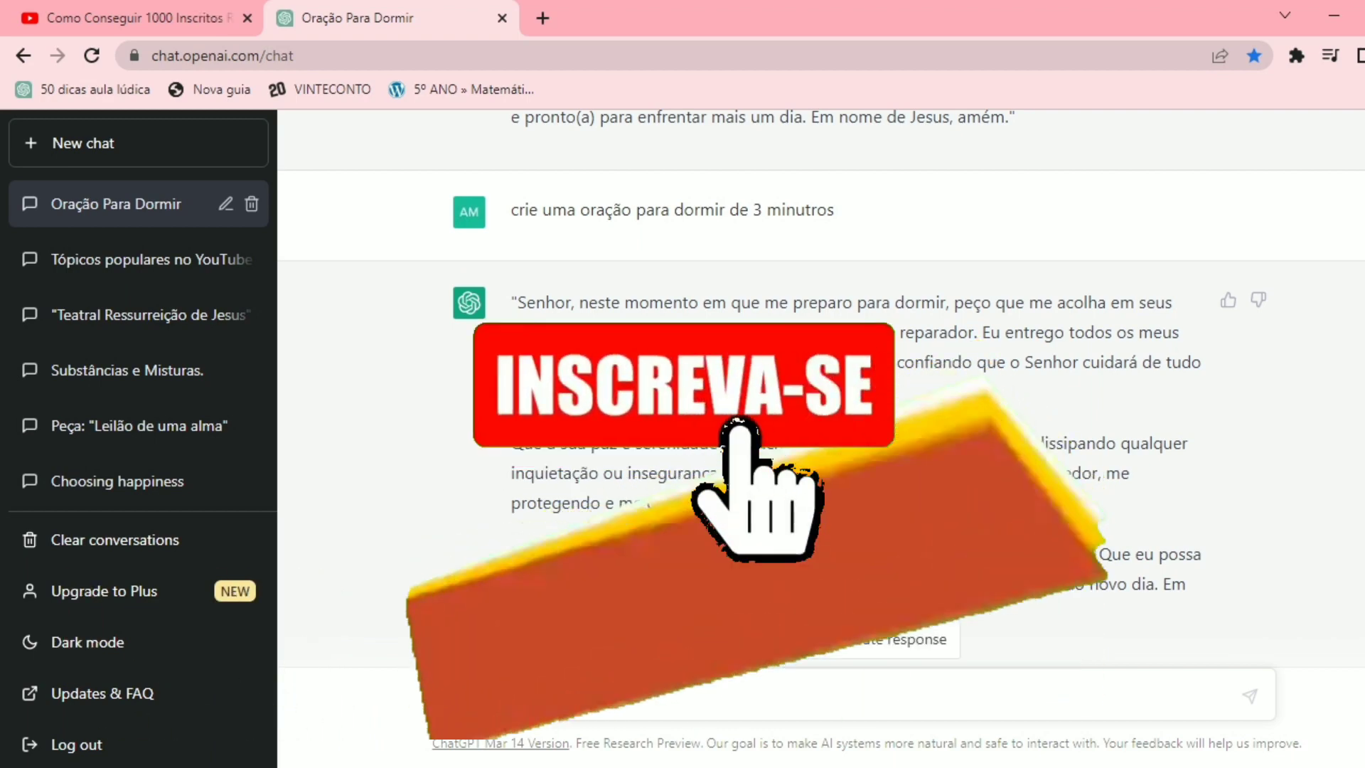
{"action": "scroll", "coordinate": [889, 443], "scroll_direction": "down", "scroll_amount": 4}
{"action": "scroll", "coordinate": [889, 444], "scroll_direction": "down", "scroll_amount": 5}
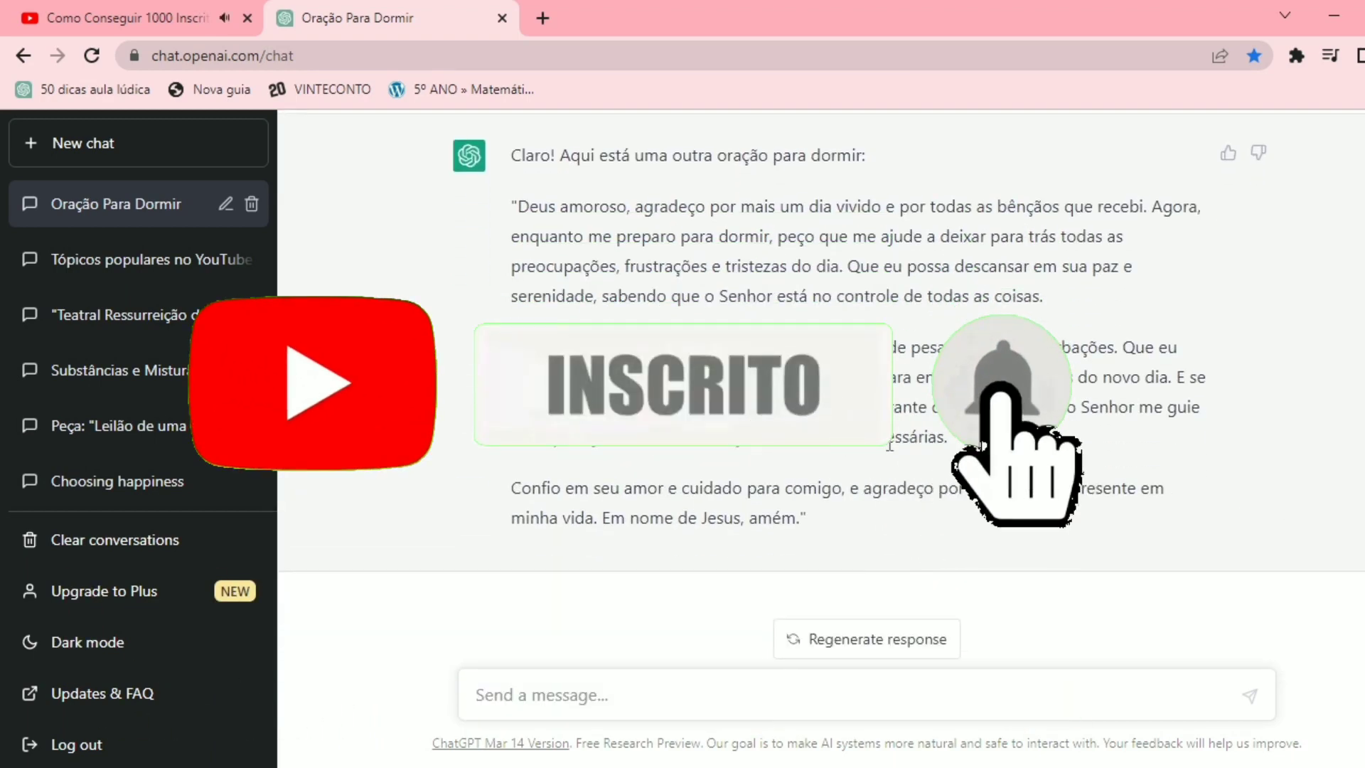